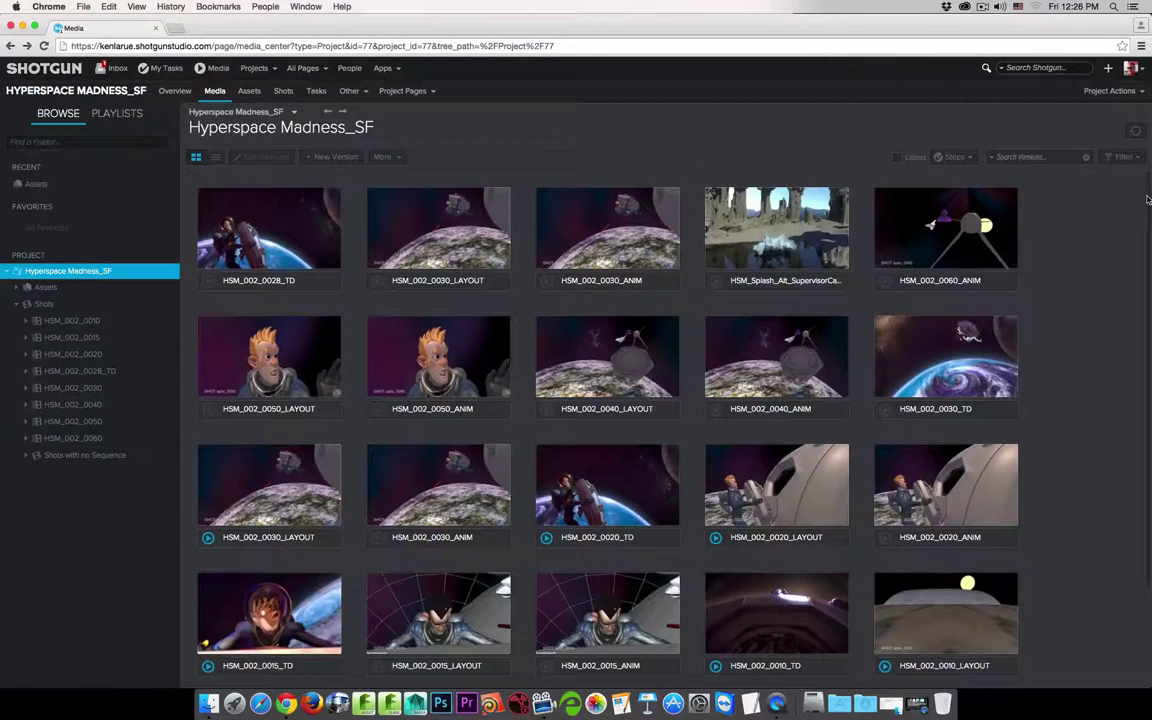
Play the HSM_002_0028_TD version in the browser overlay player and pause it at frame 10.
scroll(1136, 197, down, 3)
scroll(1140, 170, up, 3)
click(207, 284)
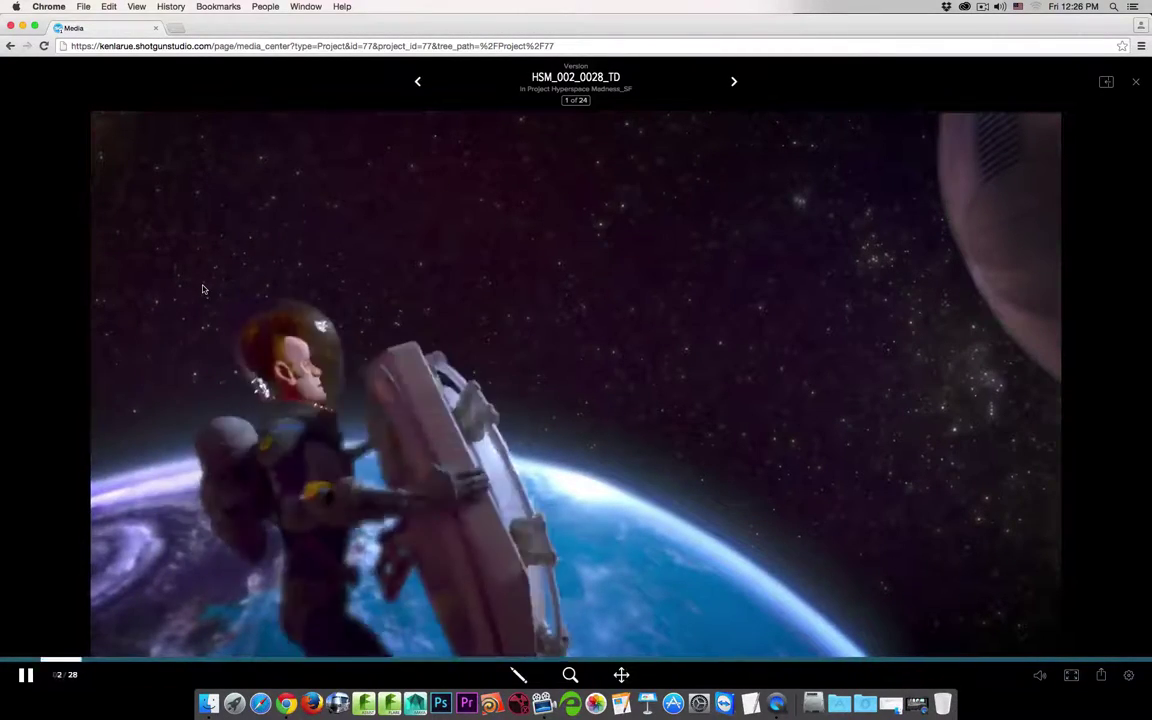
key(space)
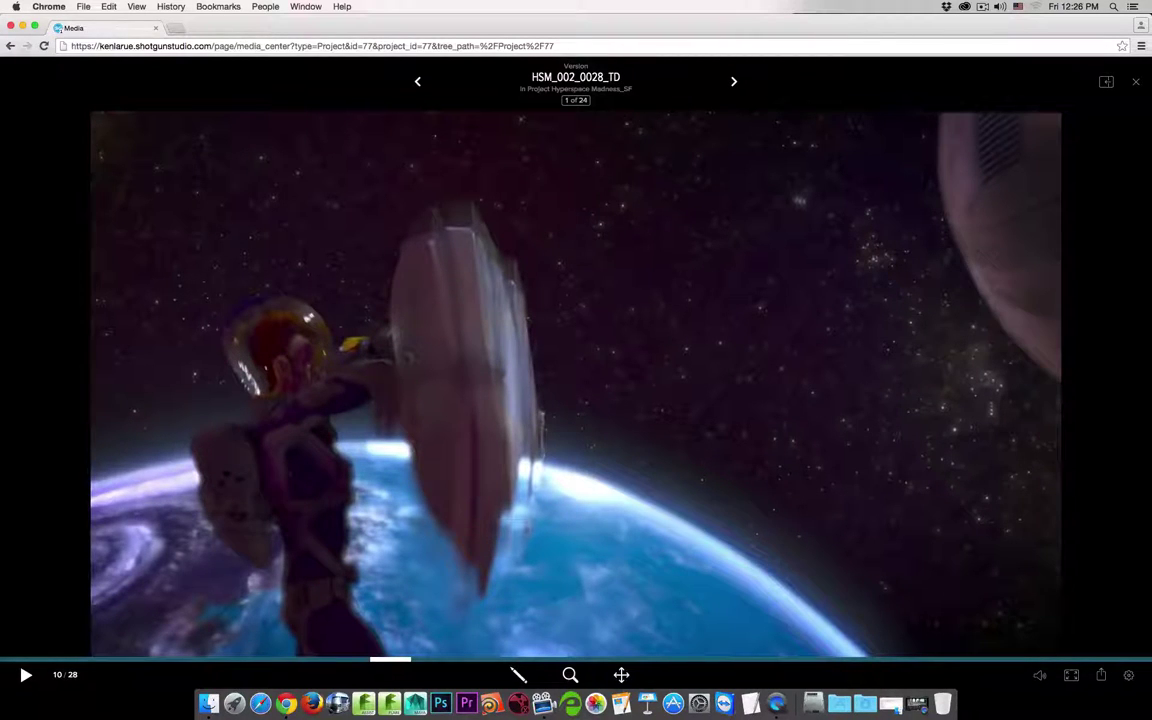
View HSM_002_0028_TD in the Screening Room web app, and return to the overlay player by closing the Screening Room page.
click(1101, 676)
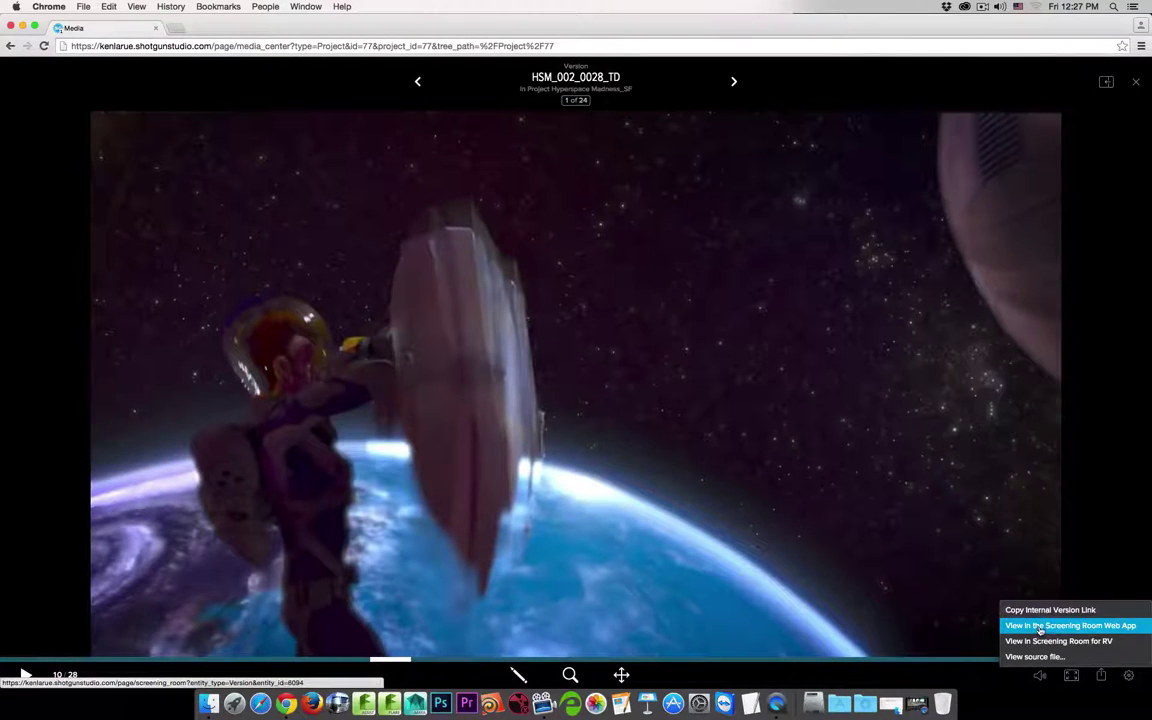
click(1043, 630)
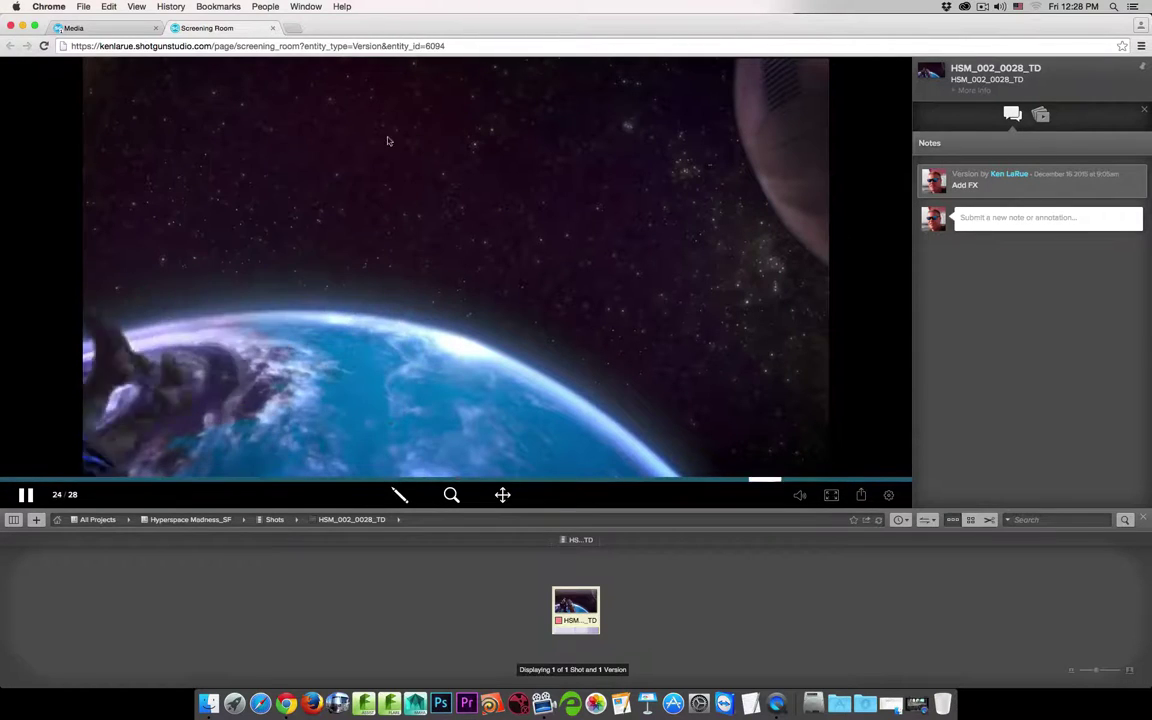
click(272, 27)
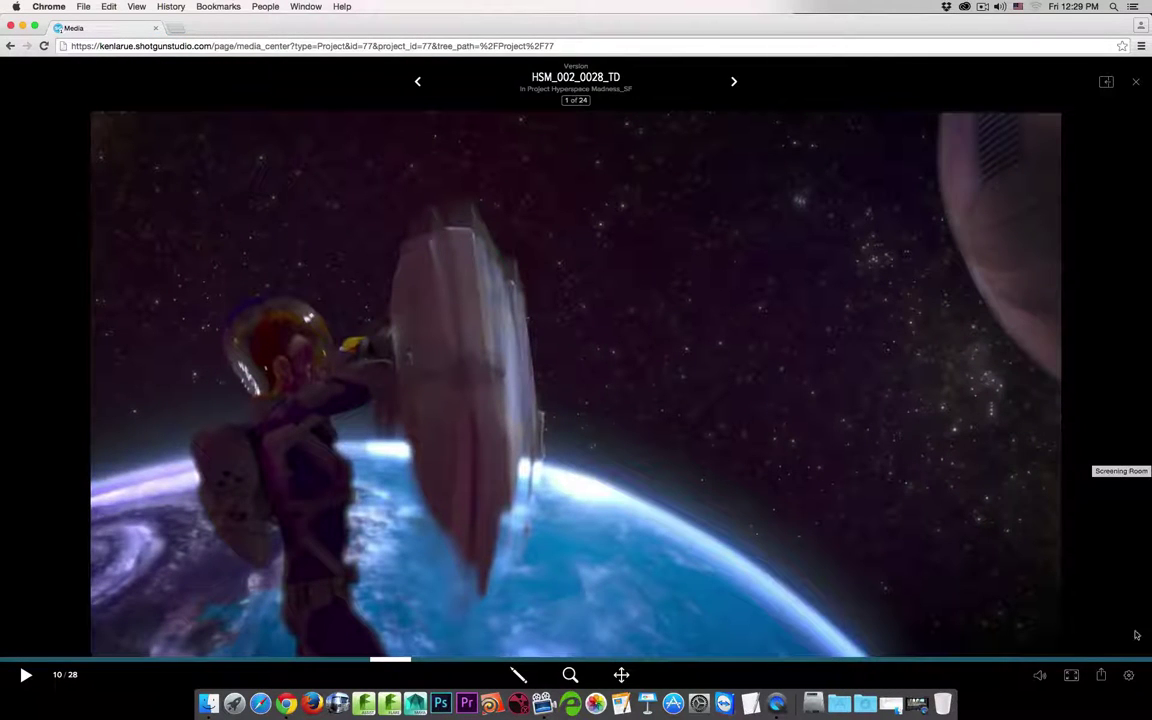
View HSM_002_0028_TD in Screening Room for RV, and close the overlay player to return to the project's media.
click(1102, 676)
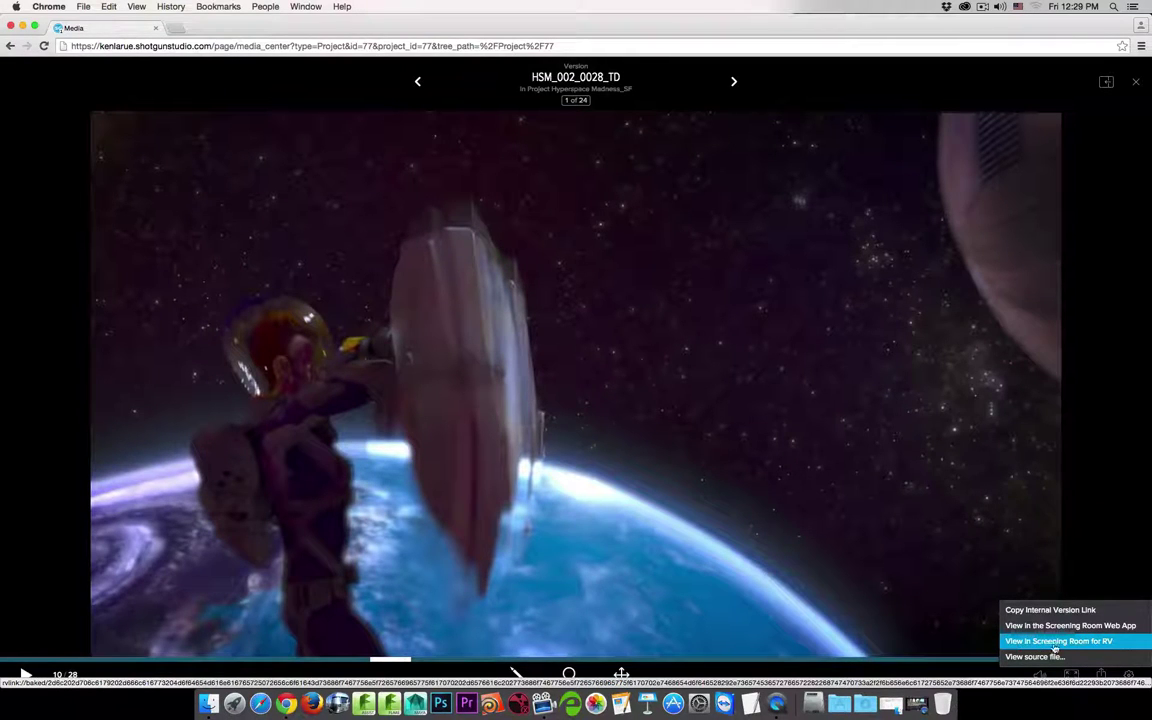
click(1076, 643)
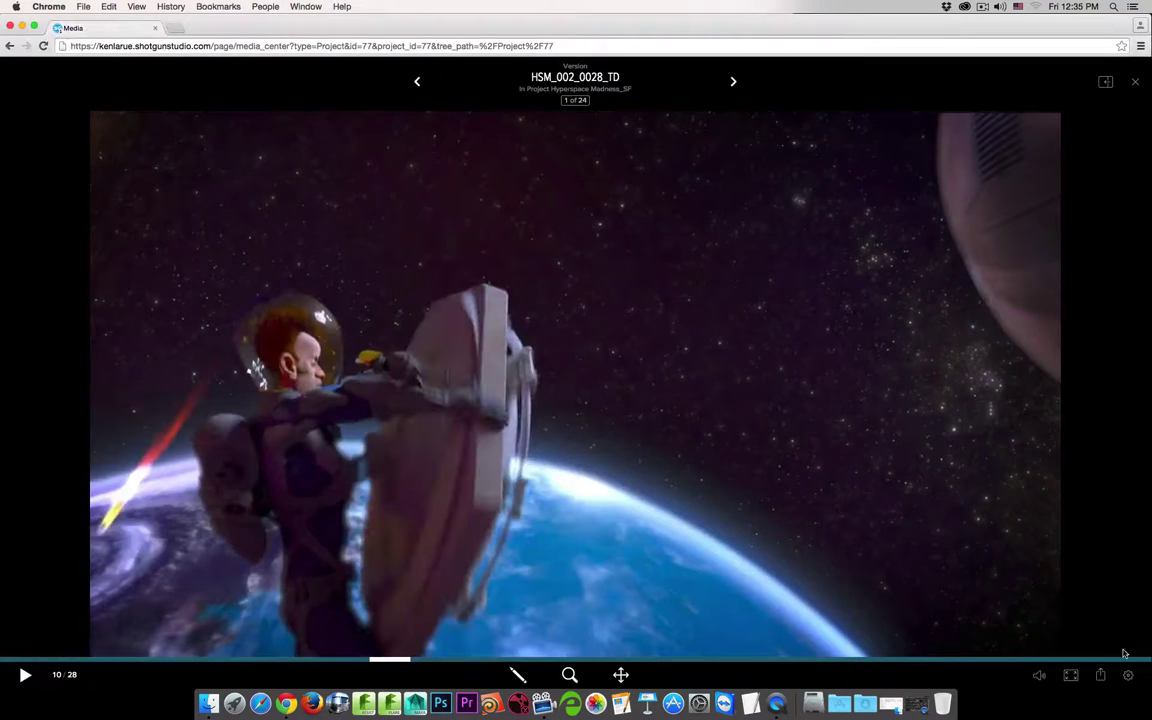
click(1100, 676)
click(1136, 85)
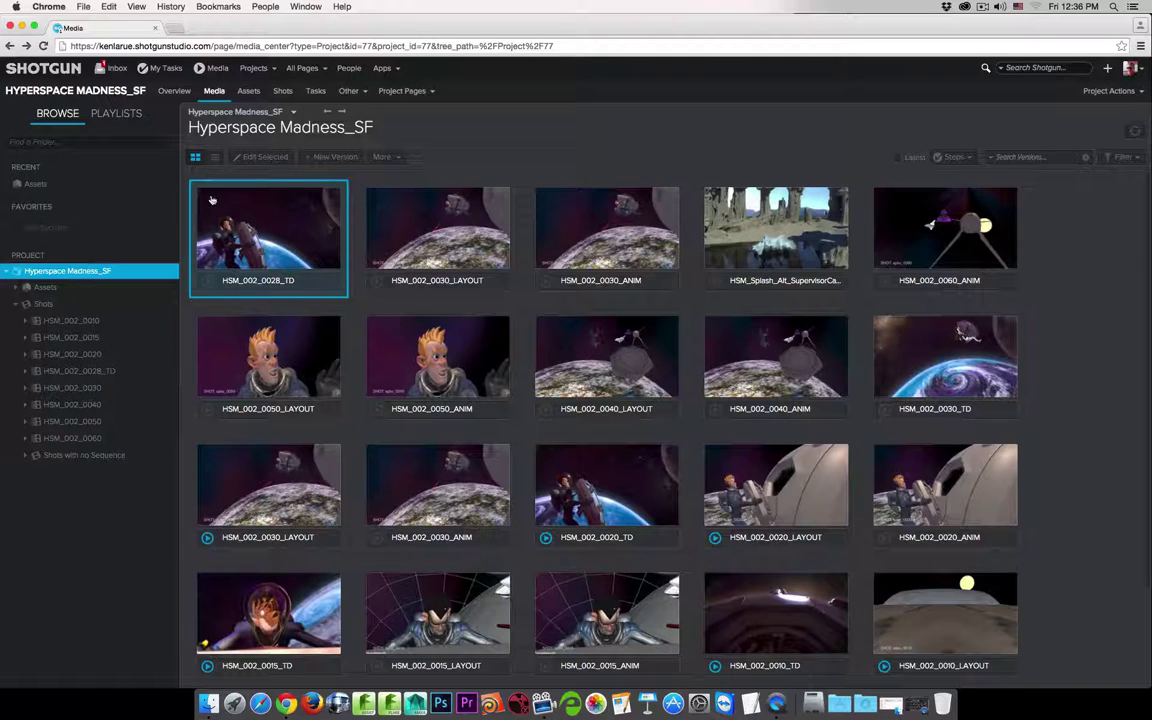
Examine the Open In playback options for HSM_002_0028_TD alone and for HSM_002_0030_LAYOUT and HSM_002_0030_ANIM selected together.
click(385, 157)
mouse_move(397, 176)
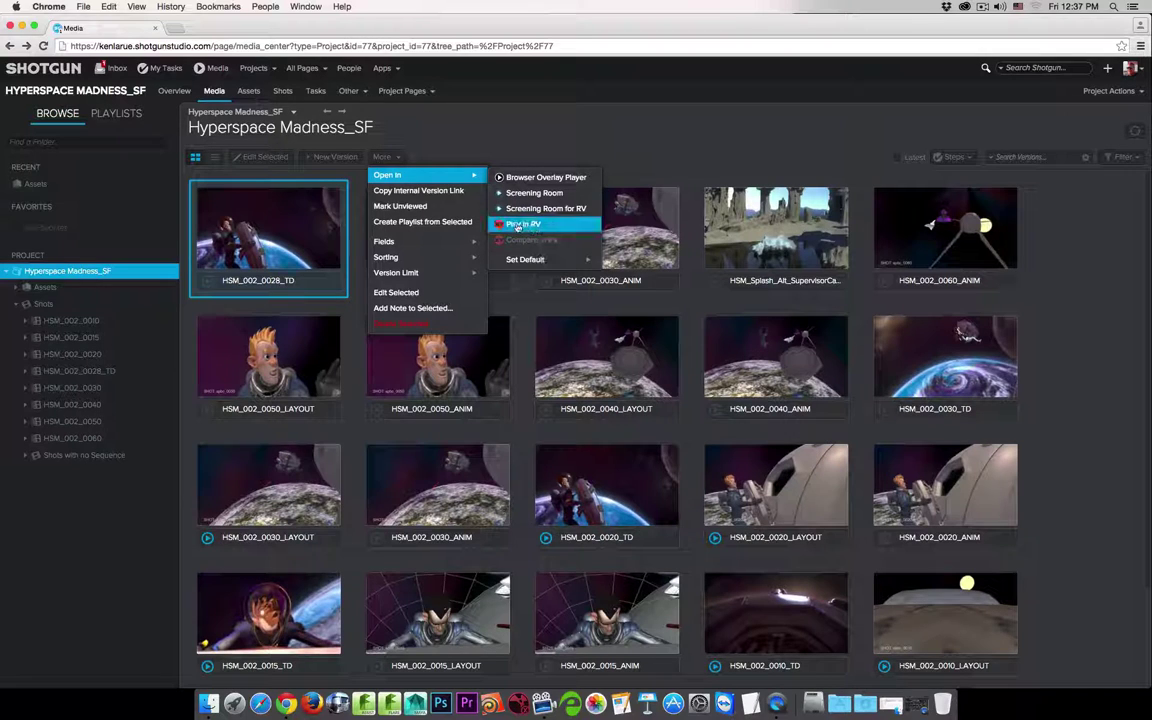
click(534, 225)
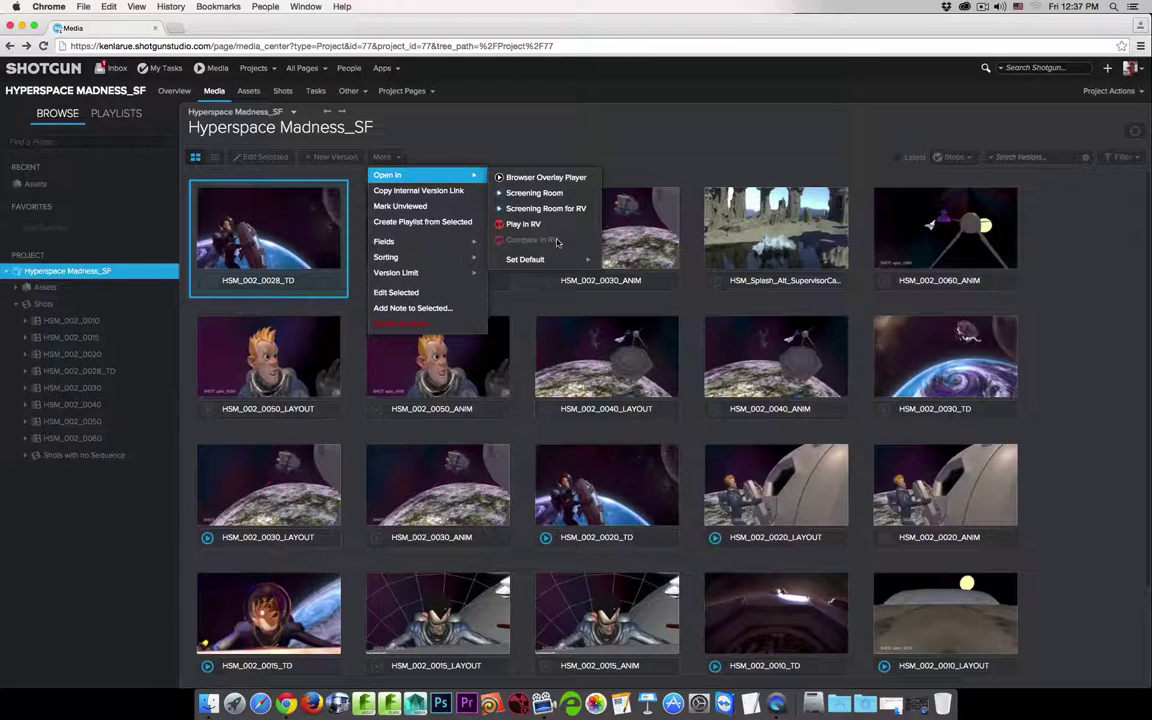
triple_click(533, 141)
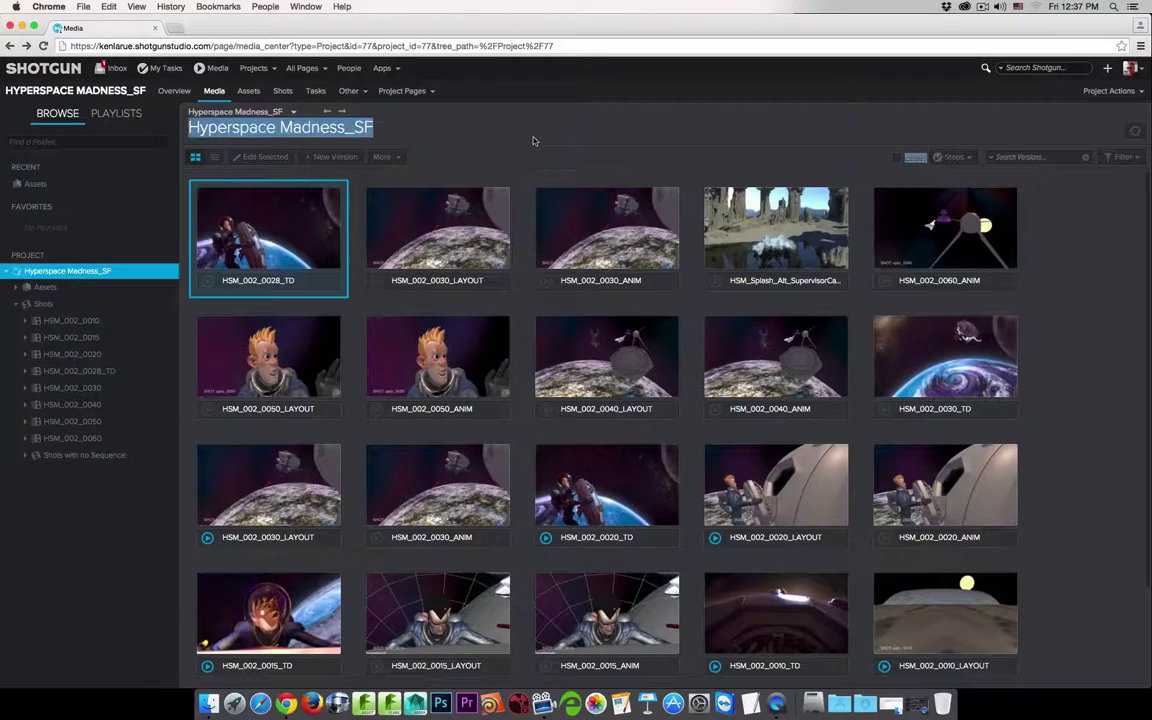
click(450, 186)
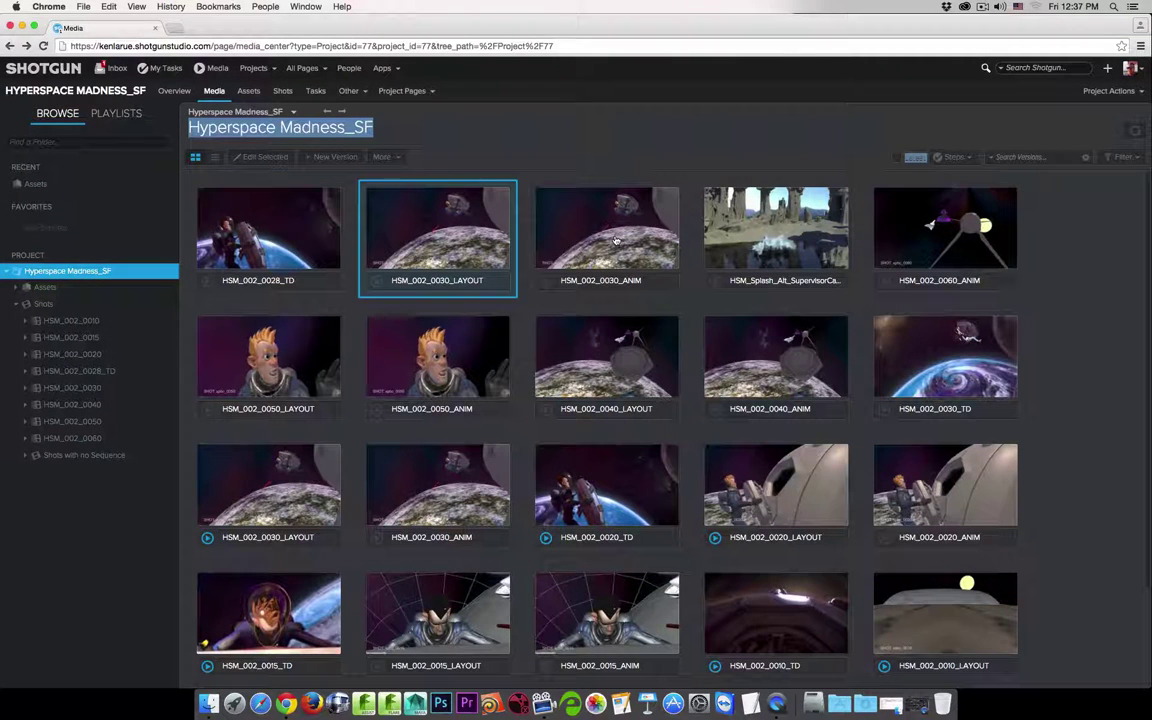
shift+click(559, 204)
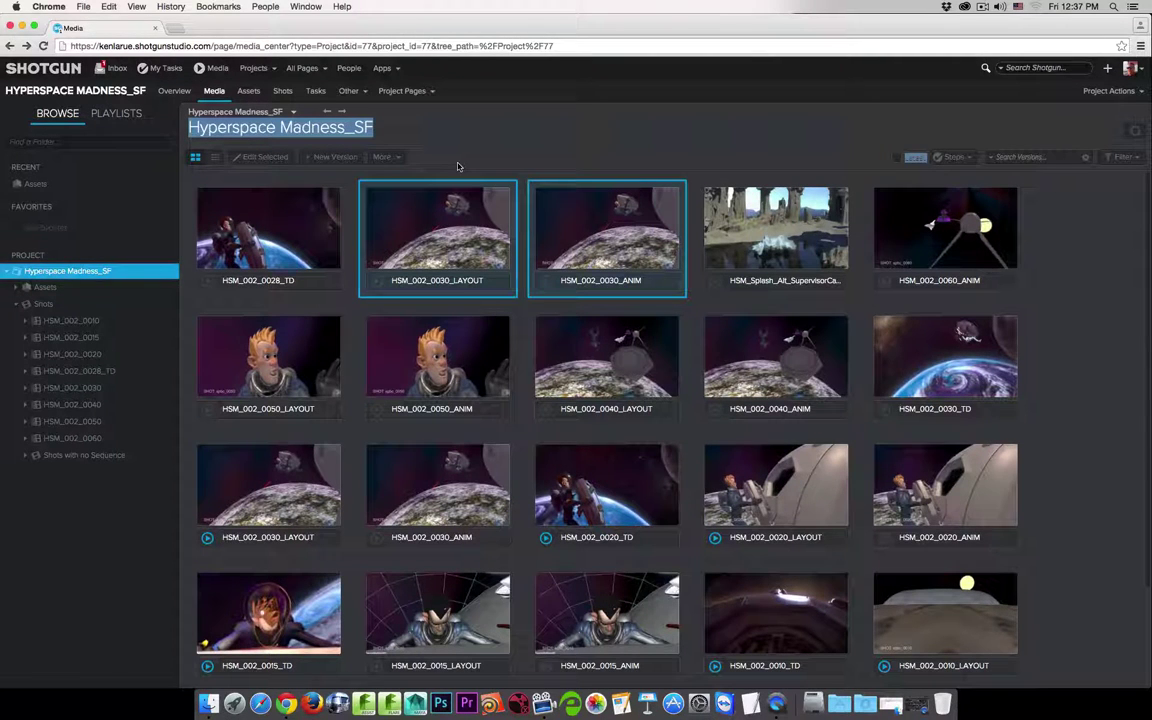
right_click(367, 171)
mouse_move(407, 177)
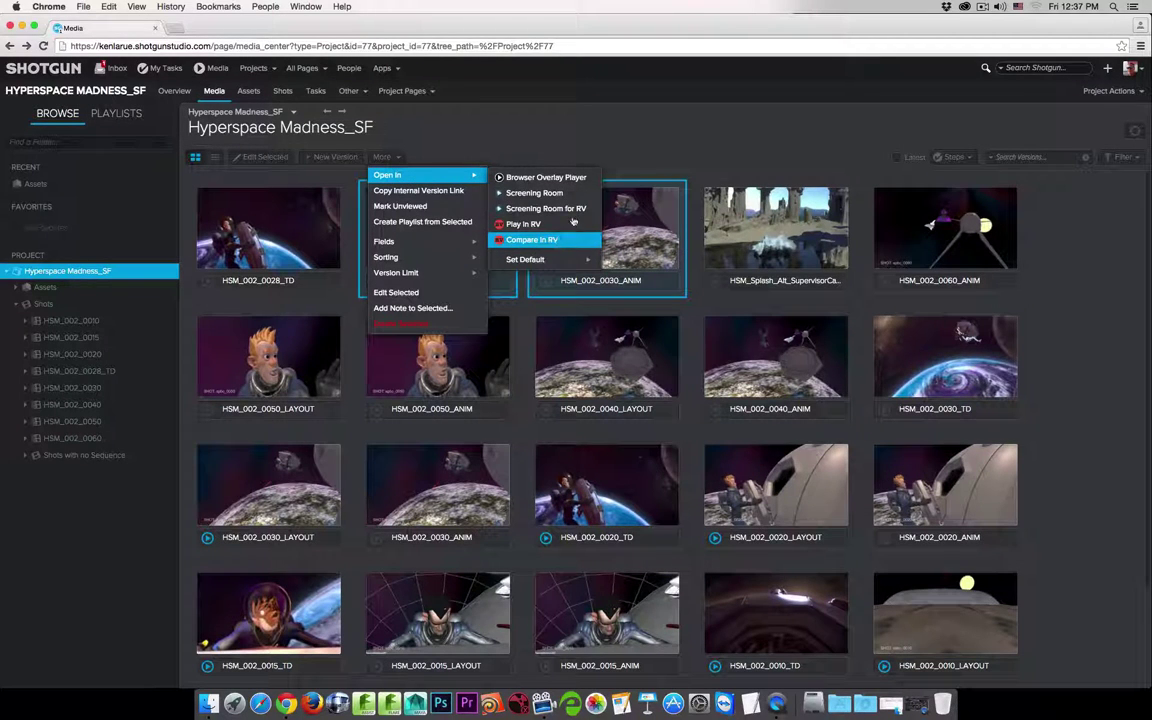
click(545, 150)
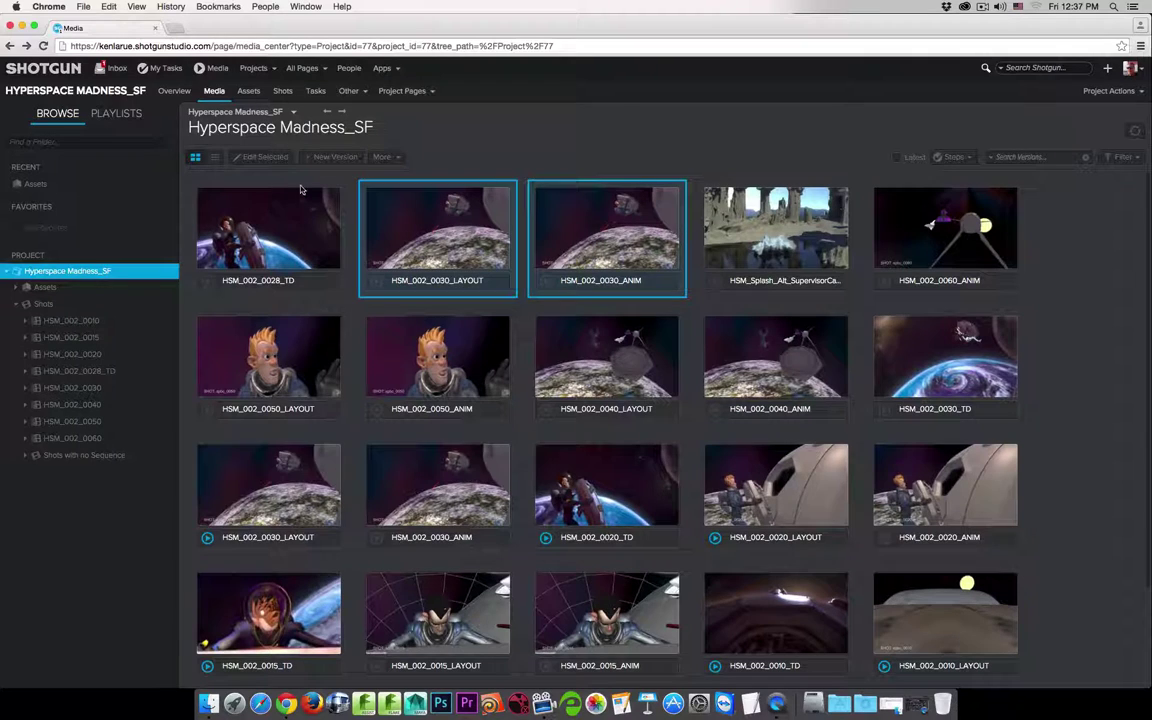
Select only HSM_002_0028_TD and open it in RV.
click(270, 205)
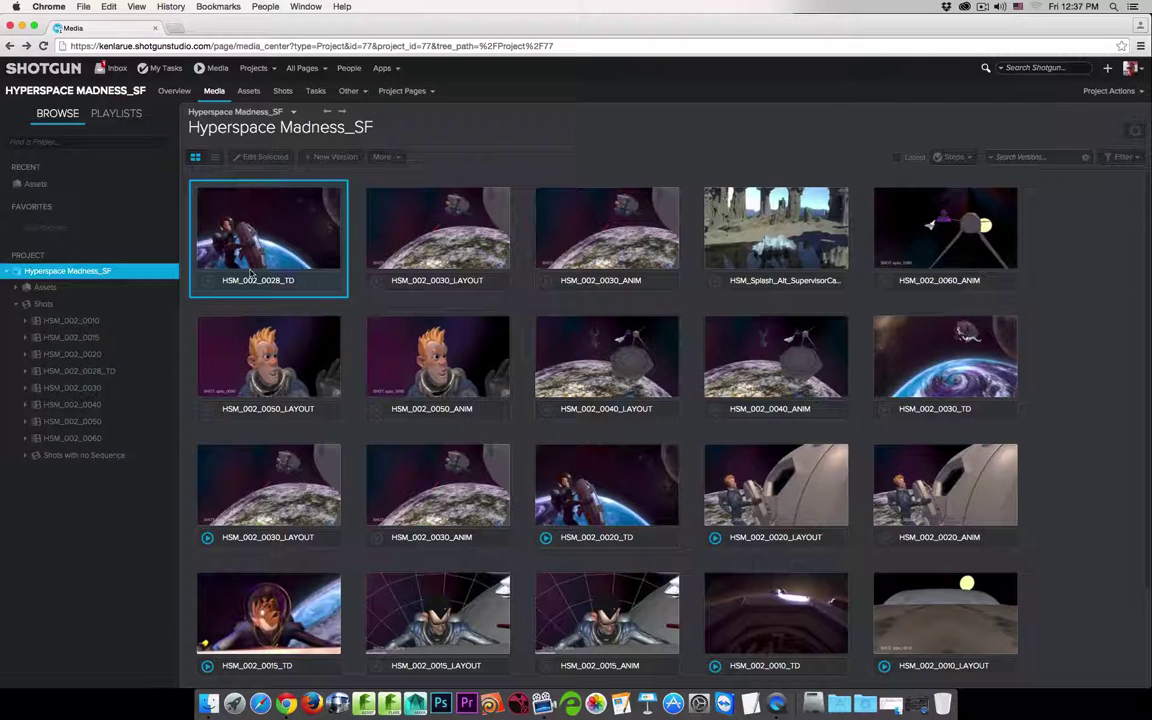
click(385, 157)
mouse_move(462, 176)
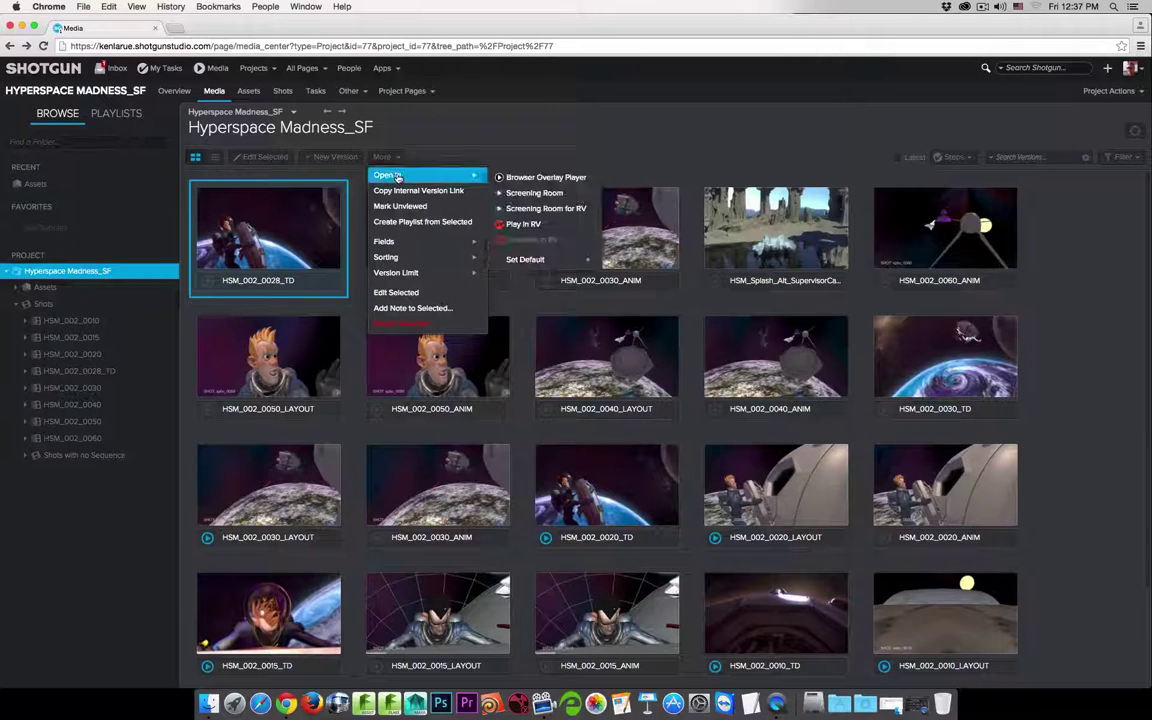
click(525, 225)
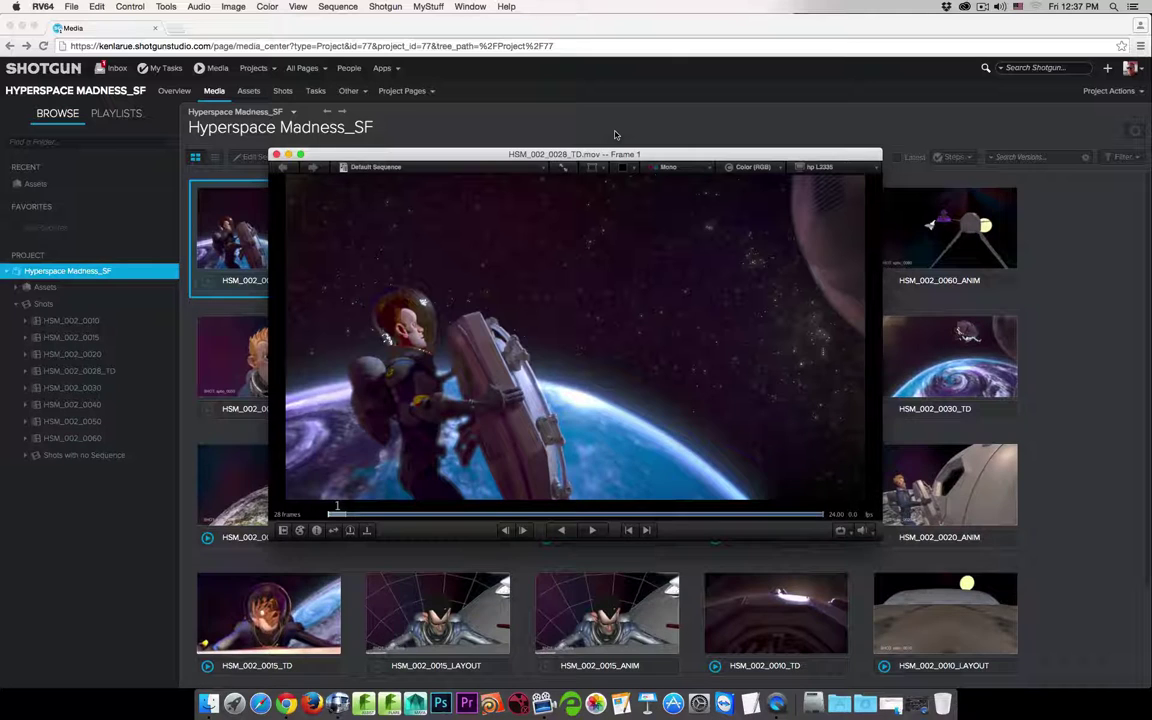
Play the clip in RV, stop it at frame 17, and close the RV window.
key(space)
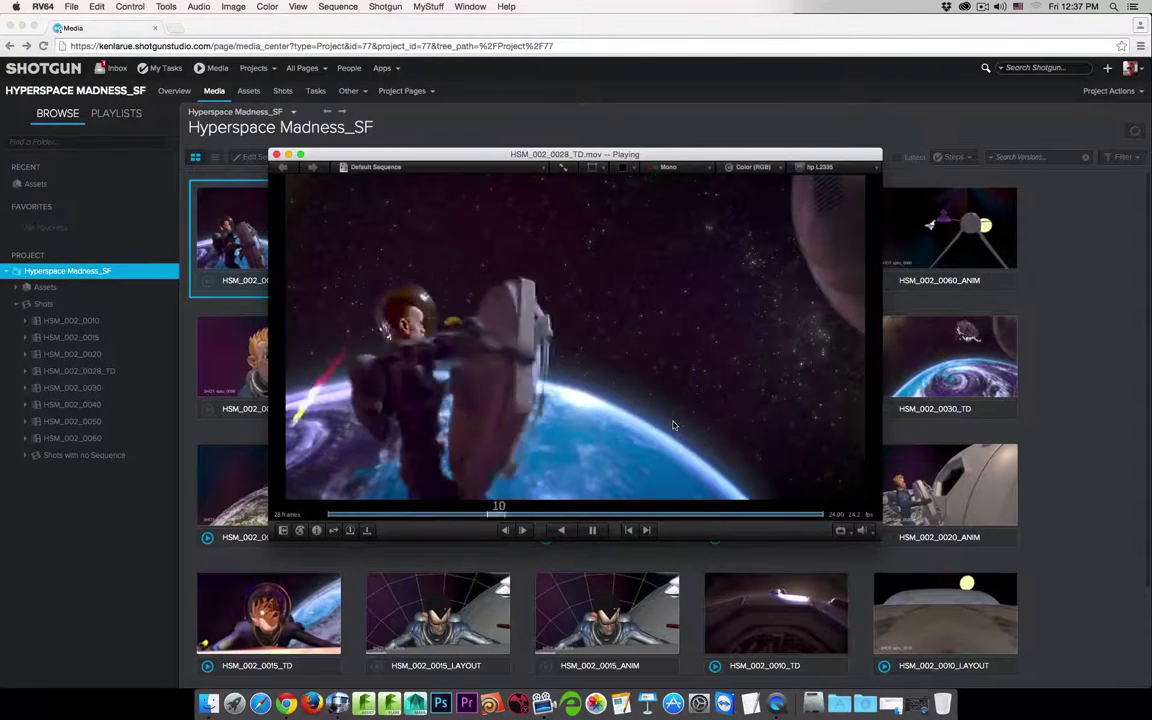
click(609, 531)
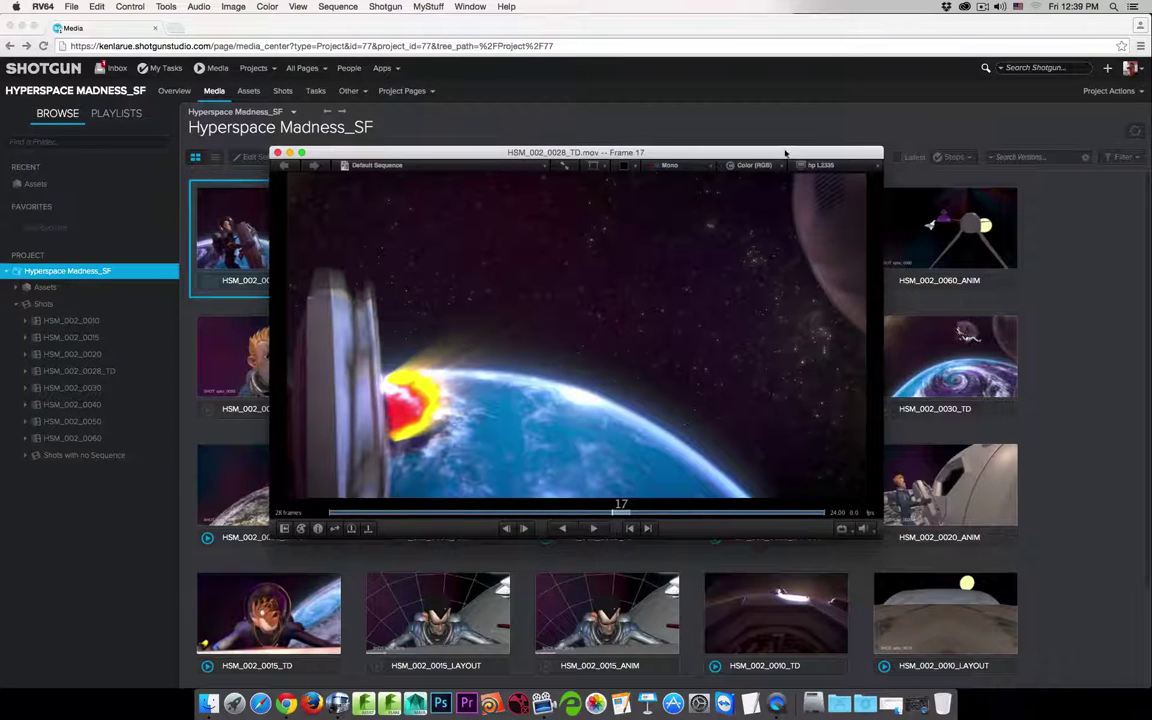
click(276, 152)
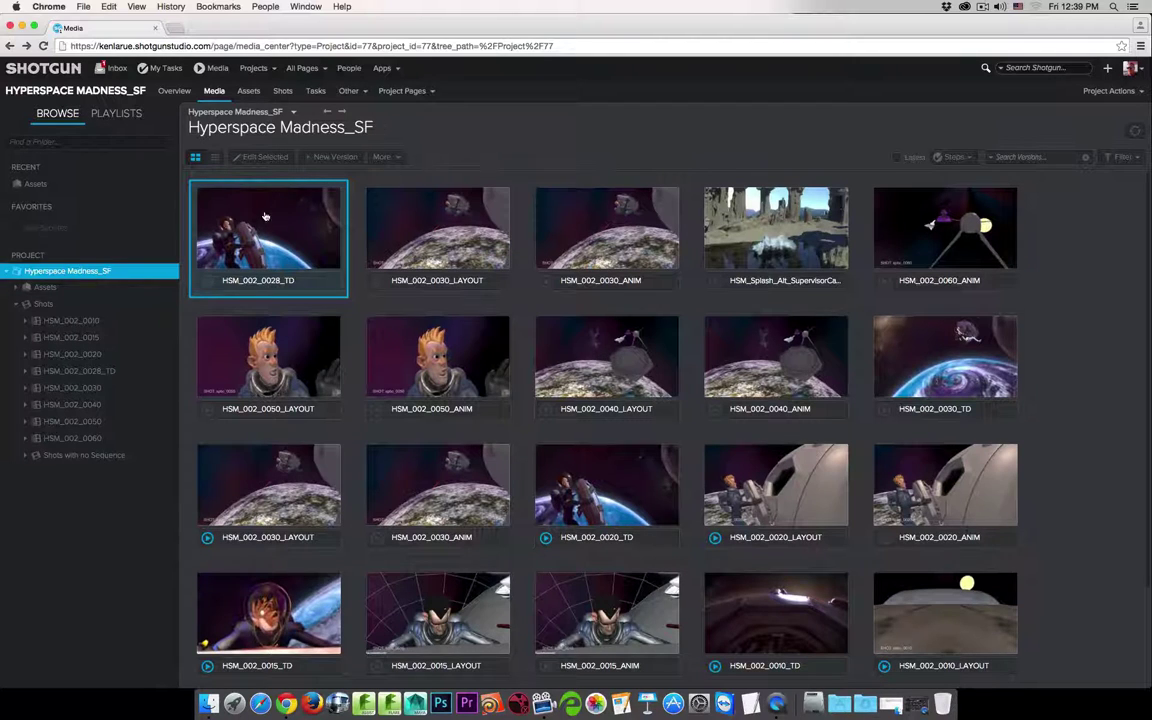
Set Play in RV as the default way to open versions.
click(395, 158)
mouse_move(397, 177)
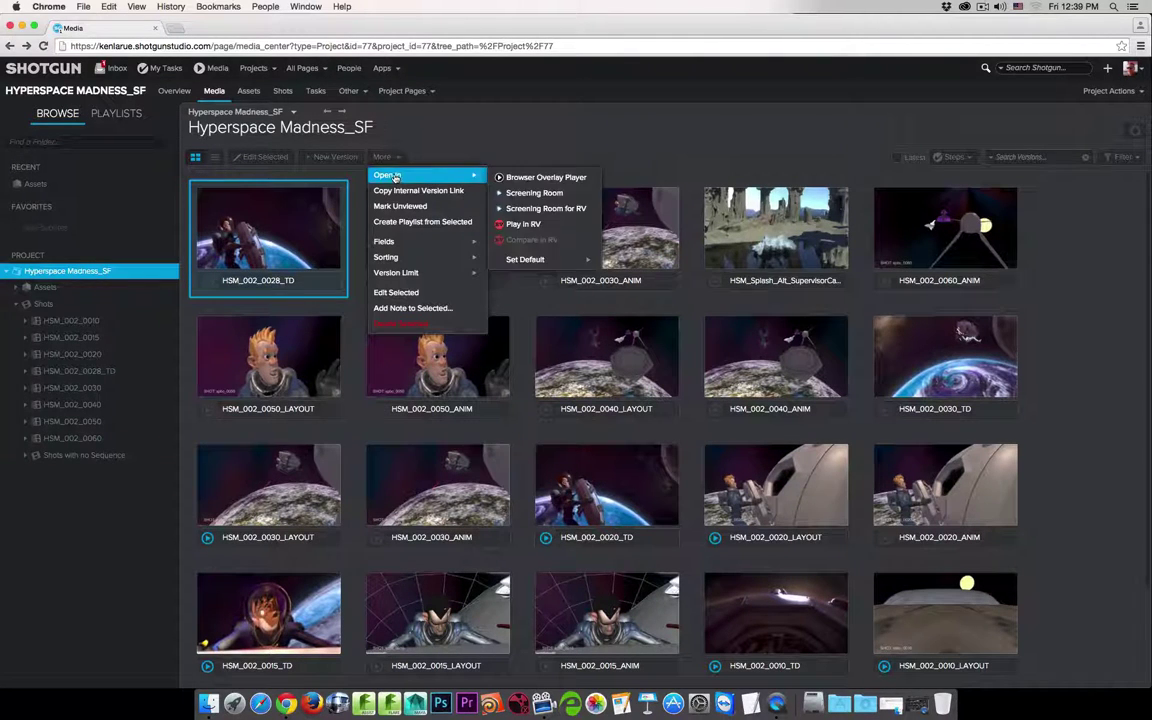
mouse_move(519, 263)
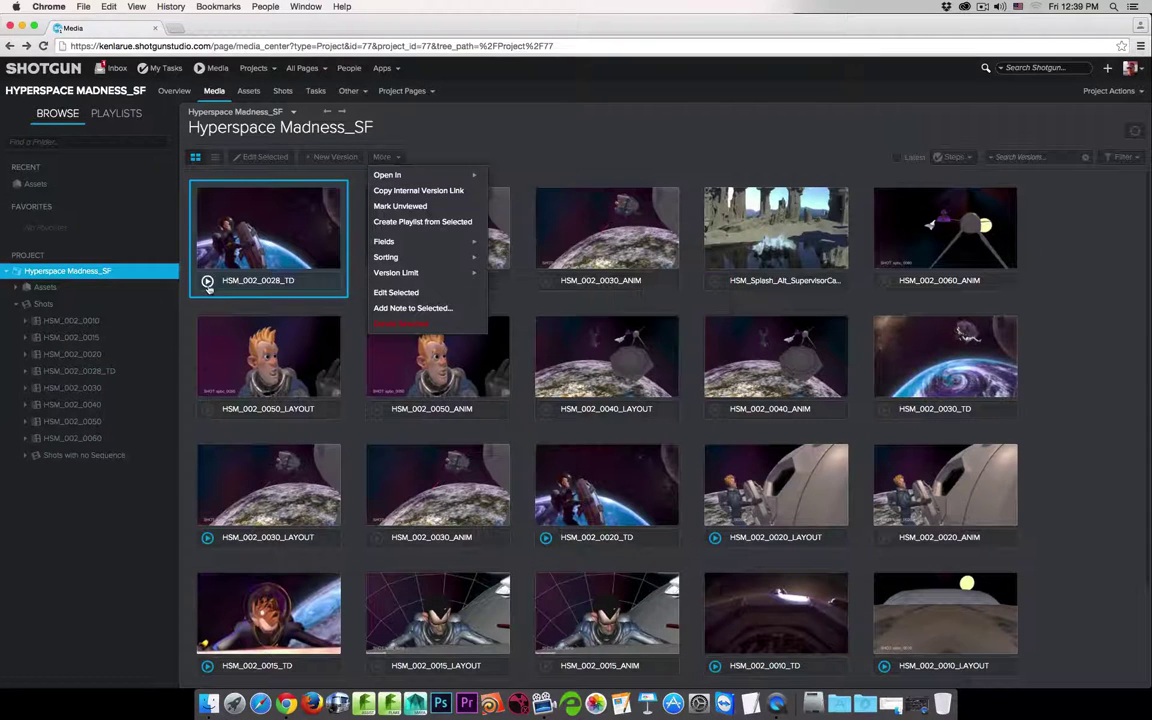
mouse_move(440, 175)
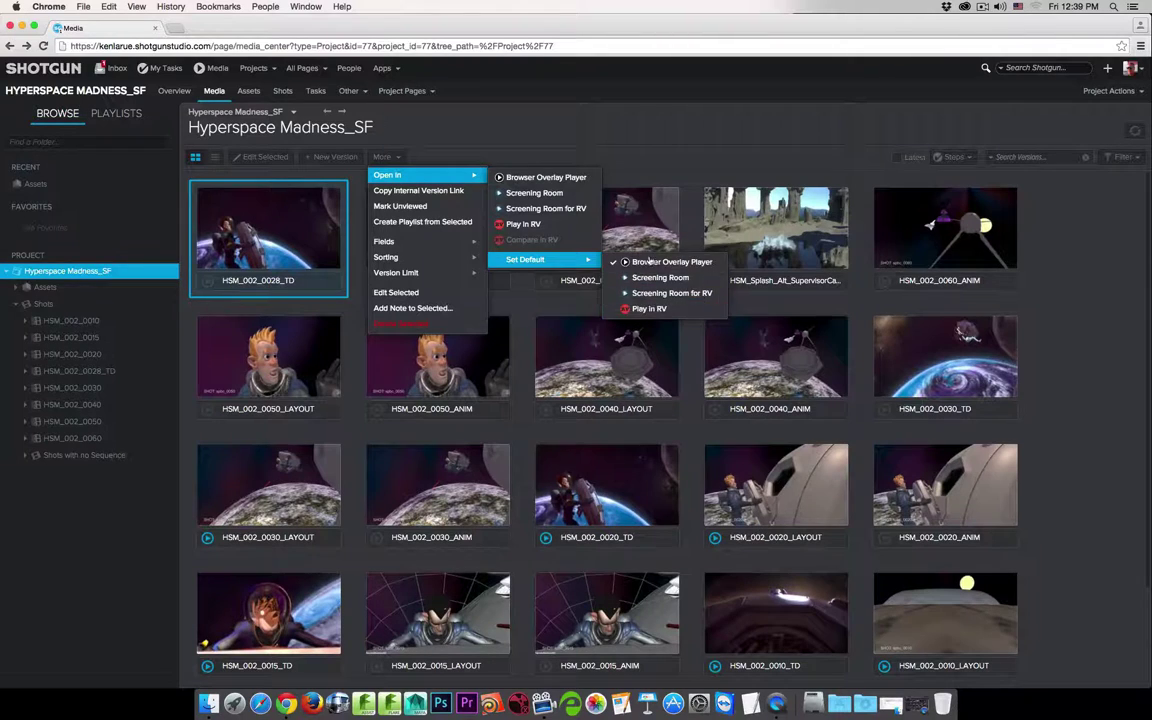
click(644, 310)
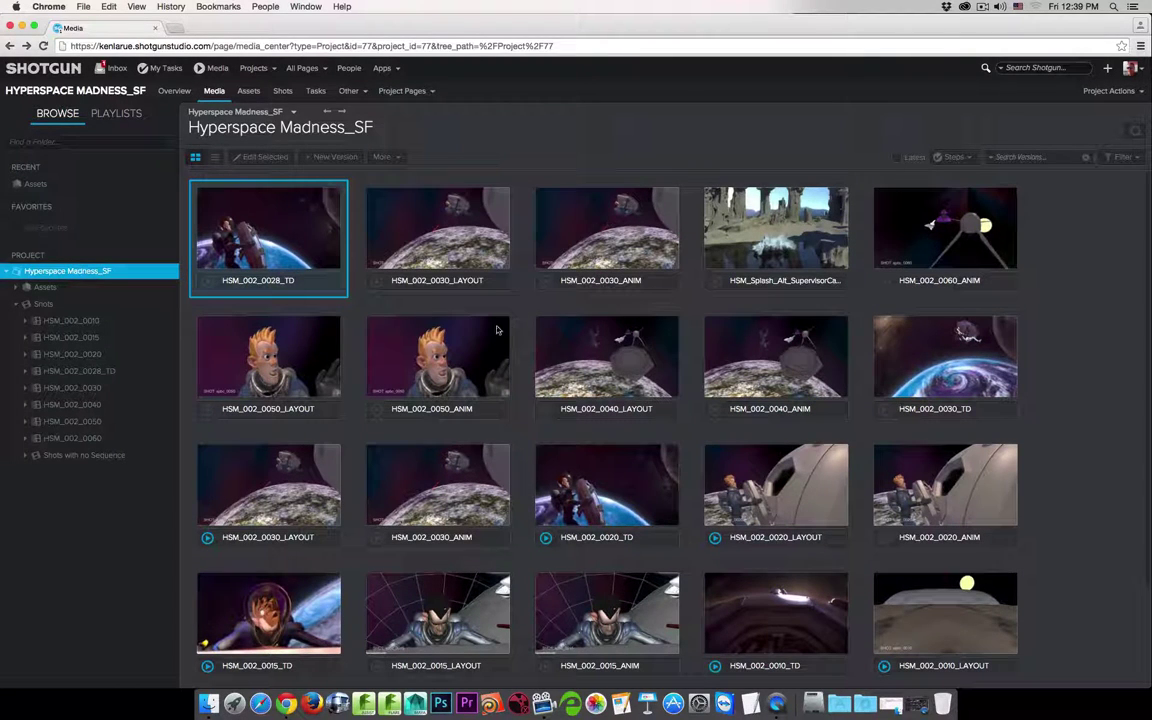
Play HSM_002_0028_TD with the default player, stop it at frame 10, and quit RV.
click(208, 283)
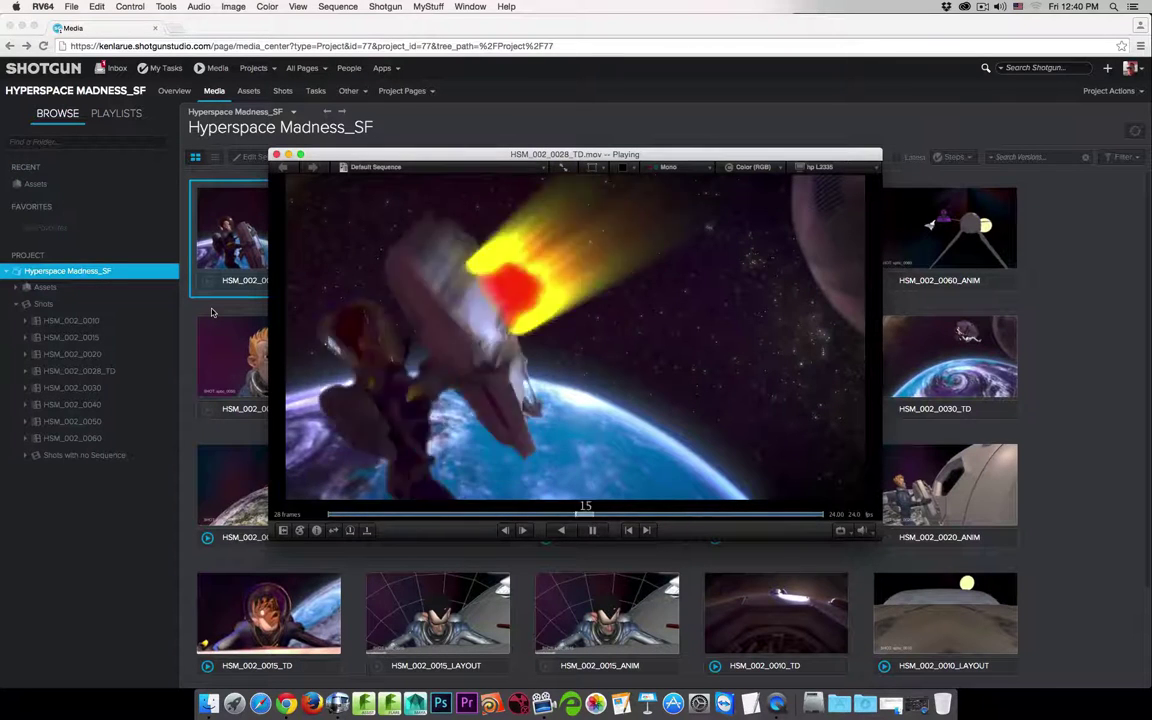
key(space)
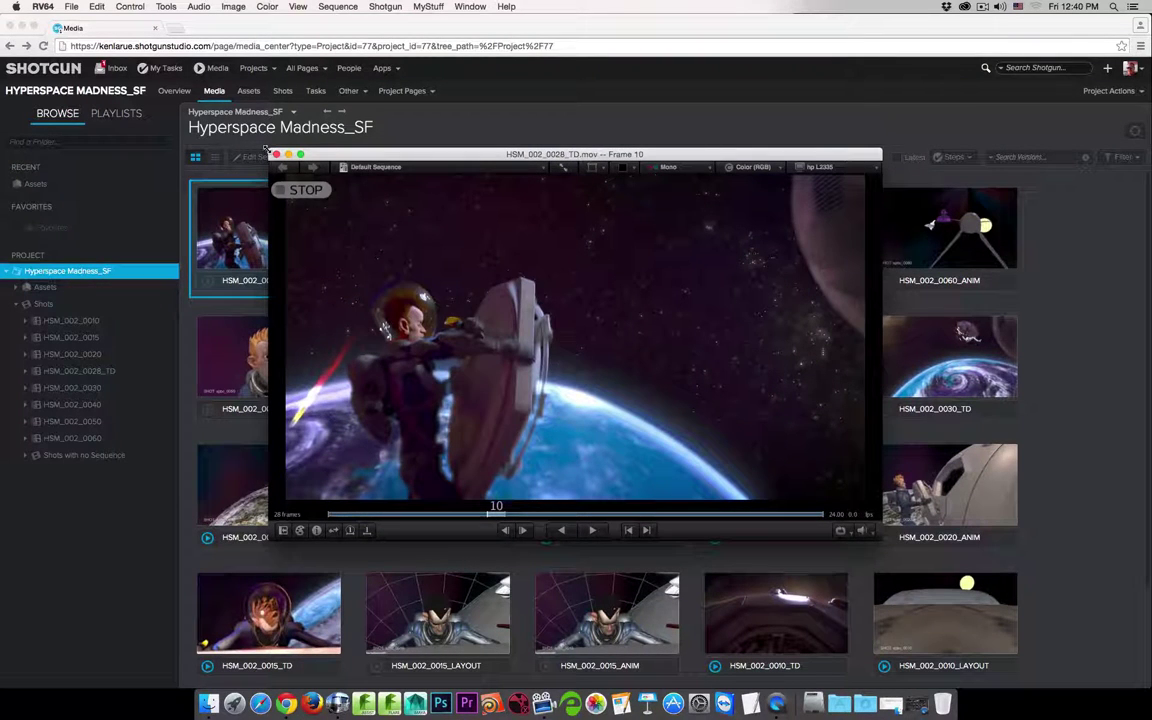
click(42, 6)
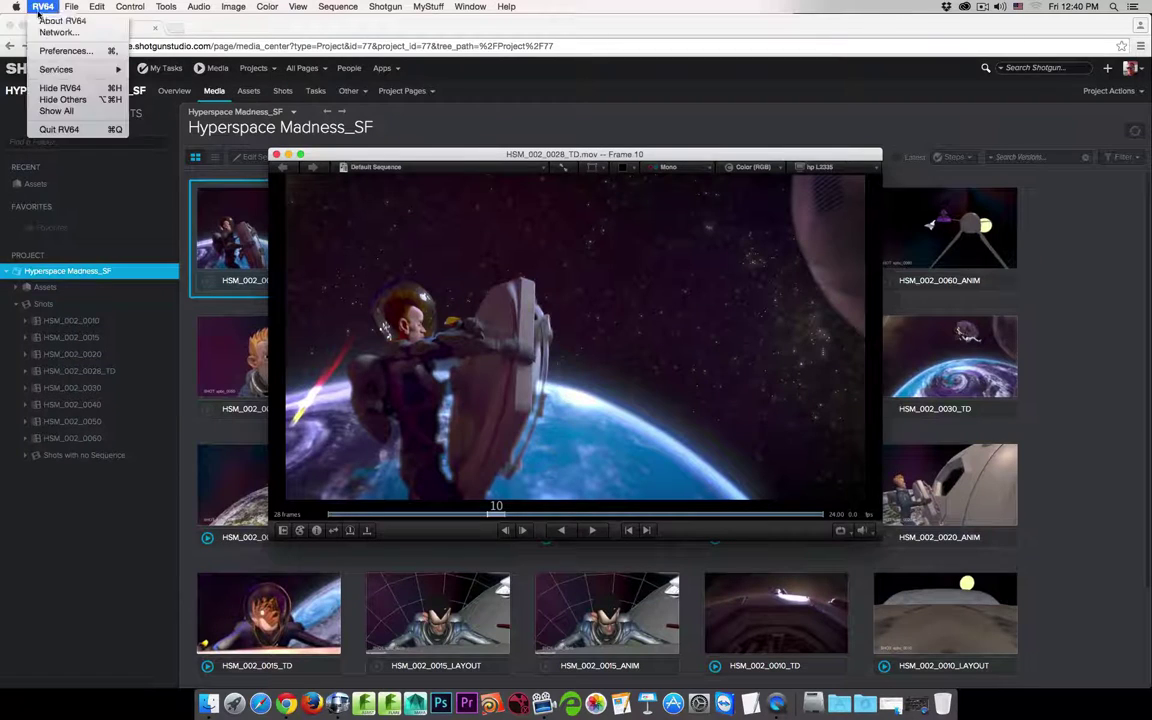
click(62, 119)
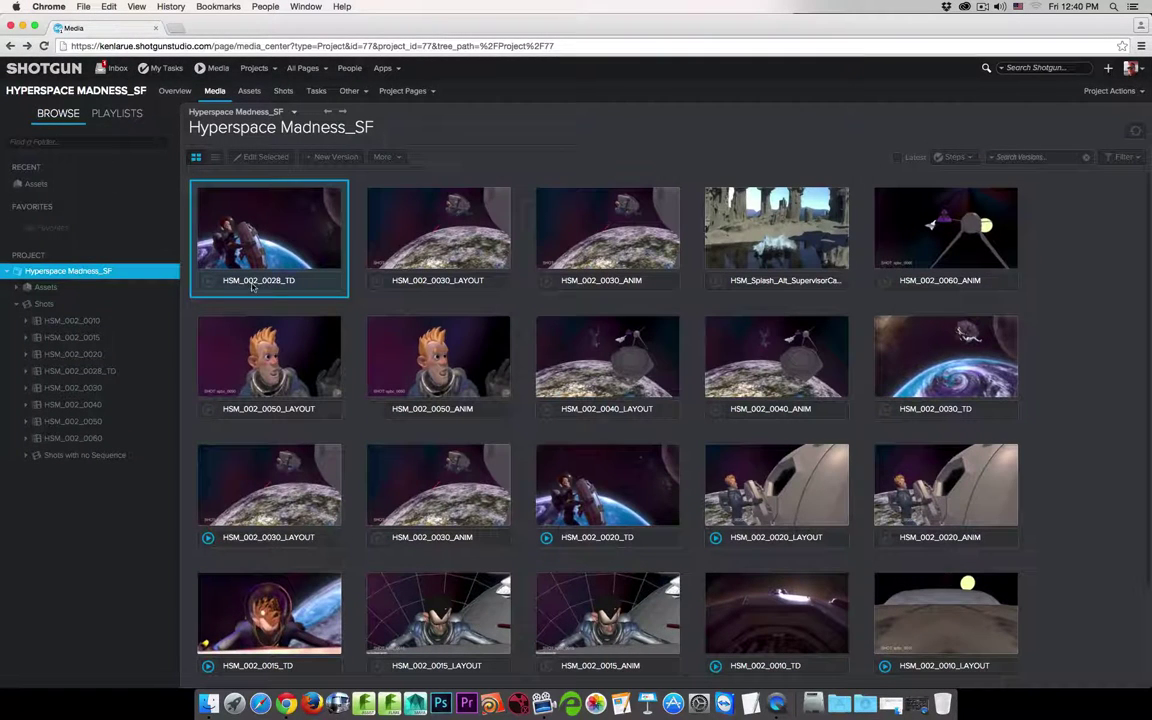
Set Browser Overlay Player as the default way to open versions.
right_click(273, 219)
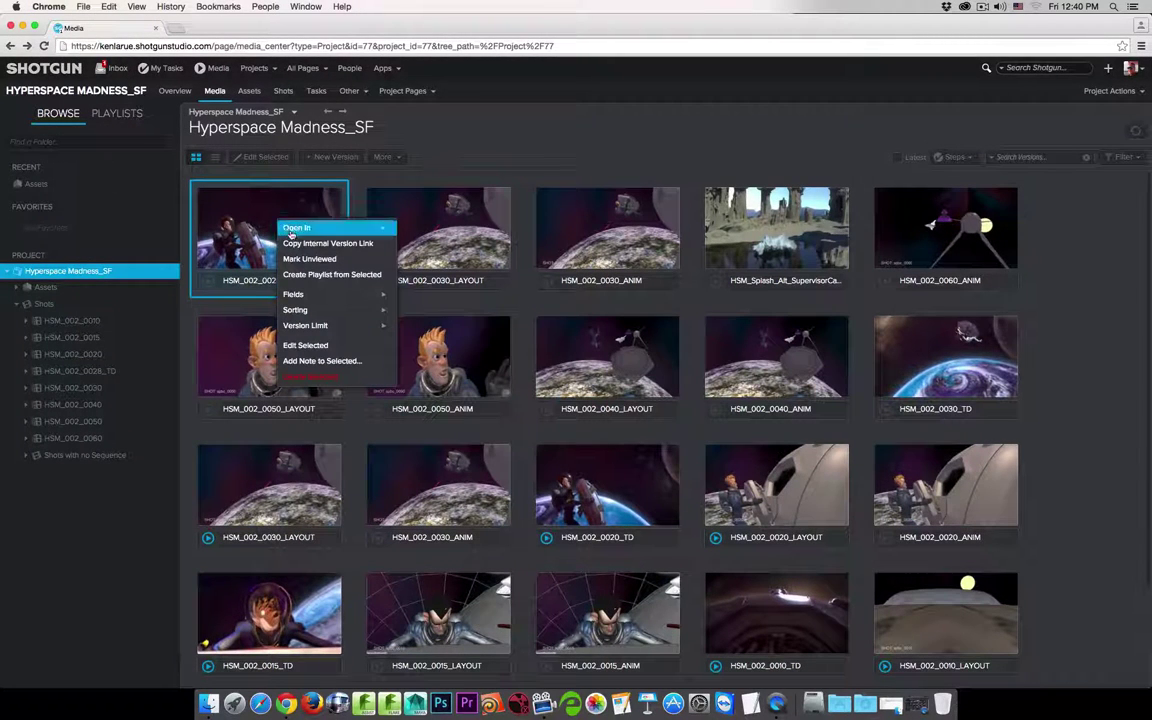
mouse_move(294, 229)
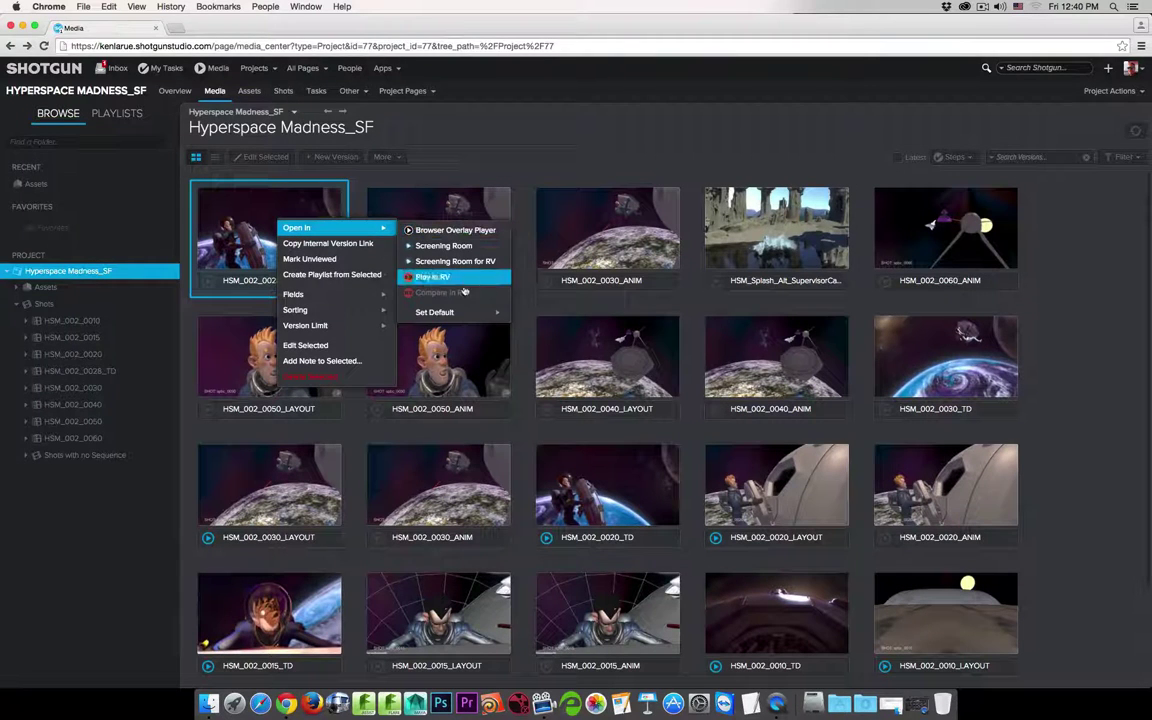
mouse_move(430, 312)
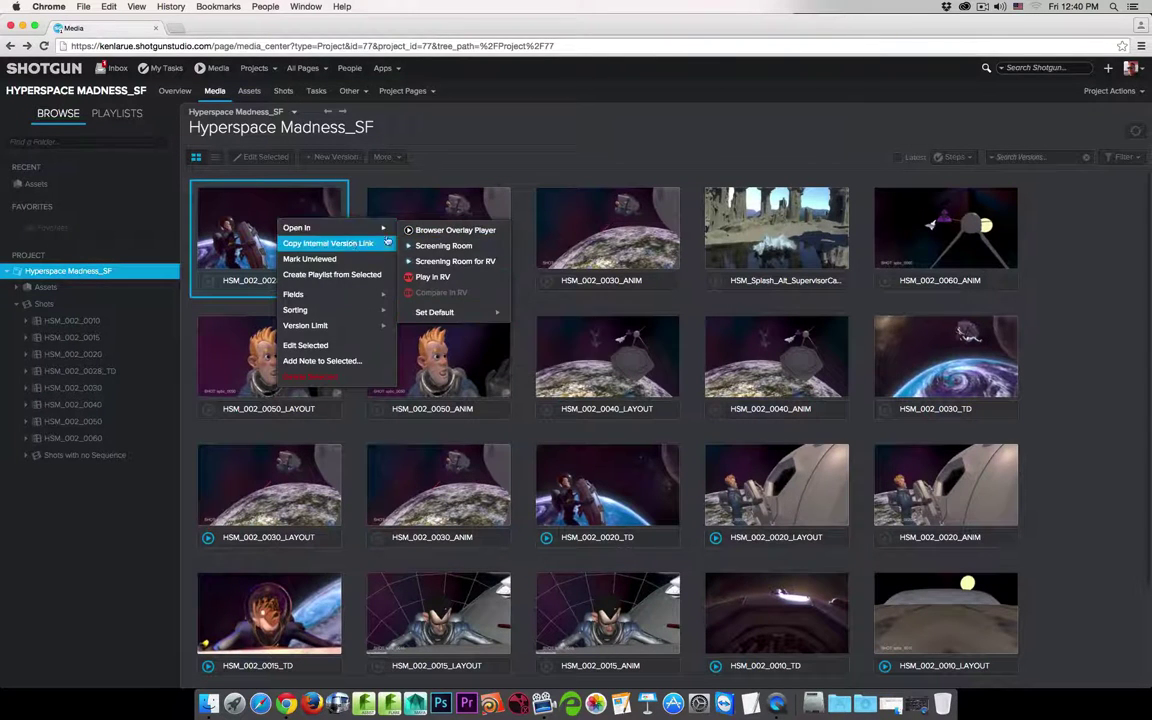
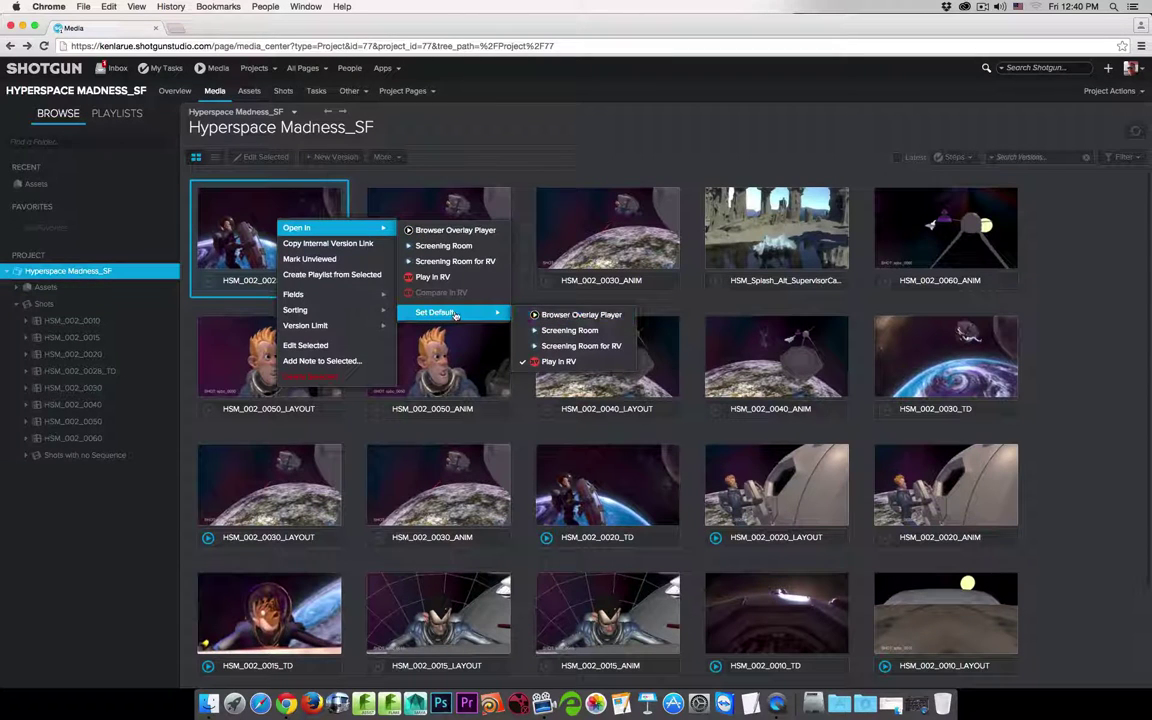
click(559, 316)
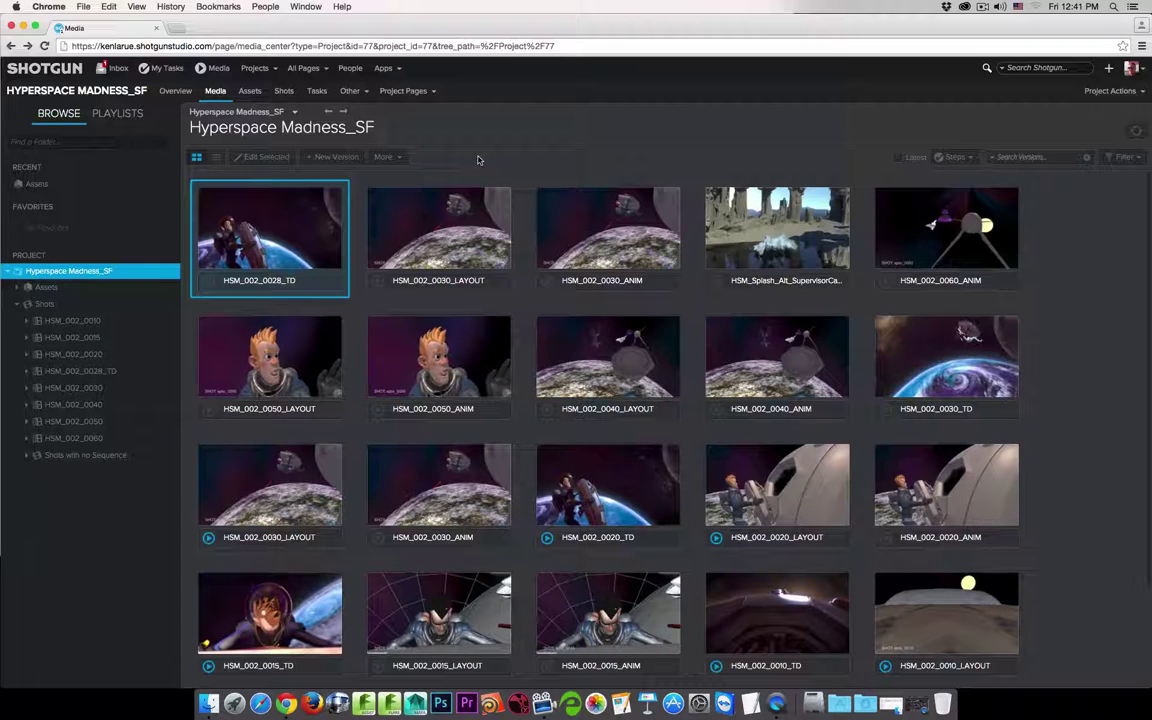
Display the Path to Movie field beneath the version thumbnails on the media page.
right_click(253, 201)
mouse_move(305, 298)
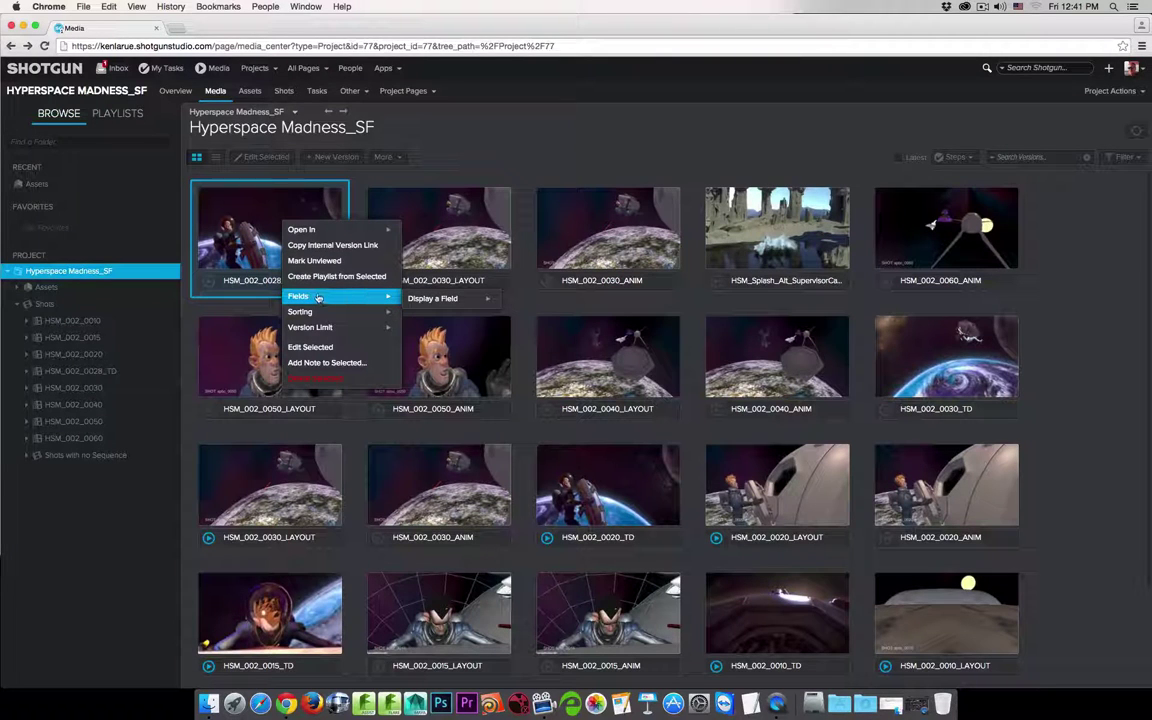
mouse_move(434, 302)
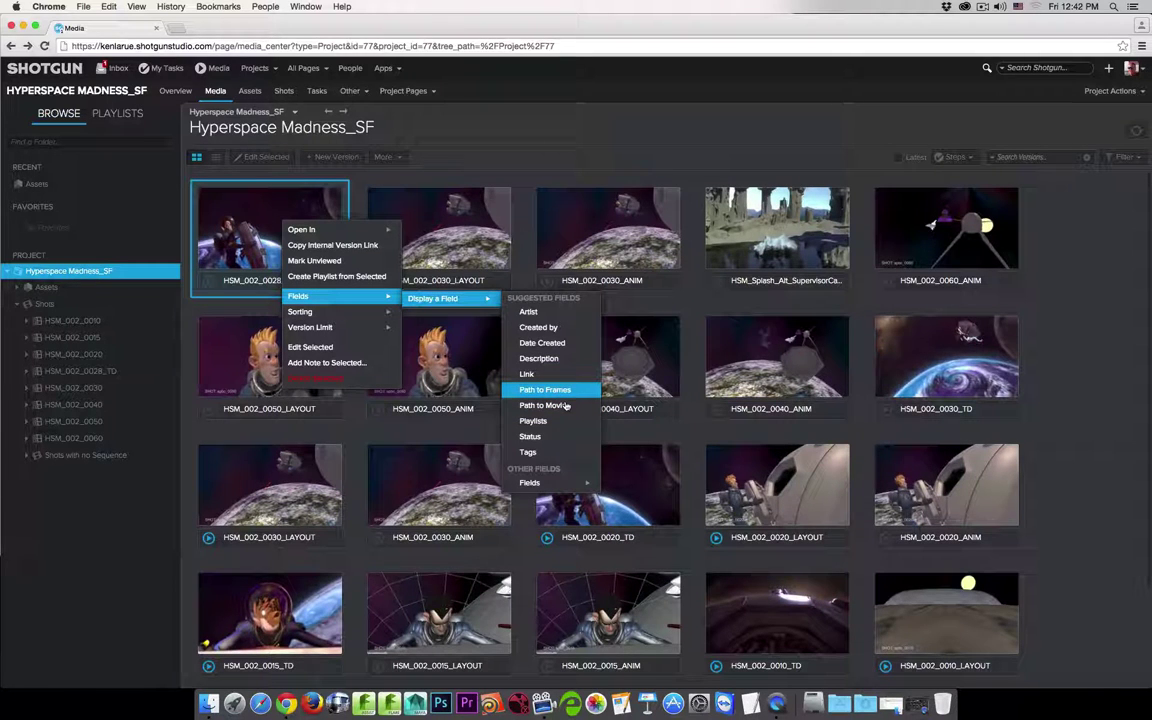
click(543, 405)
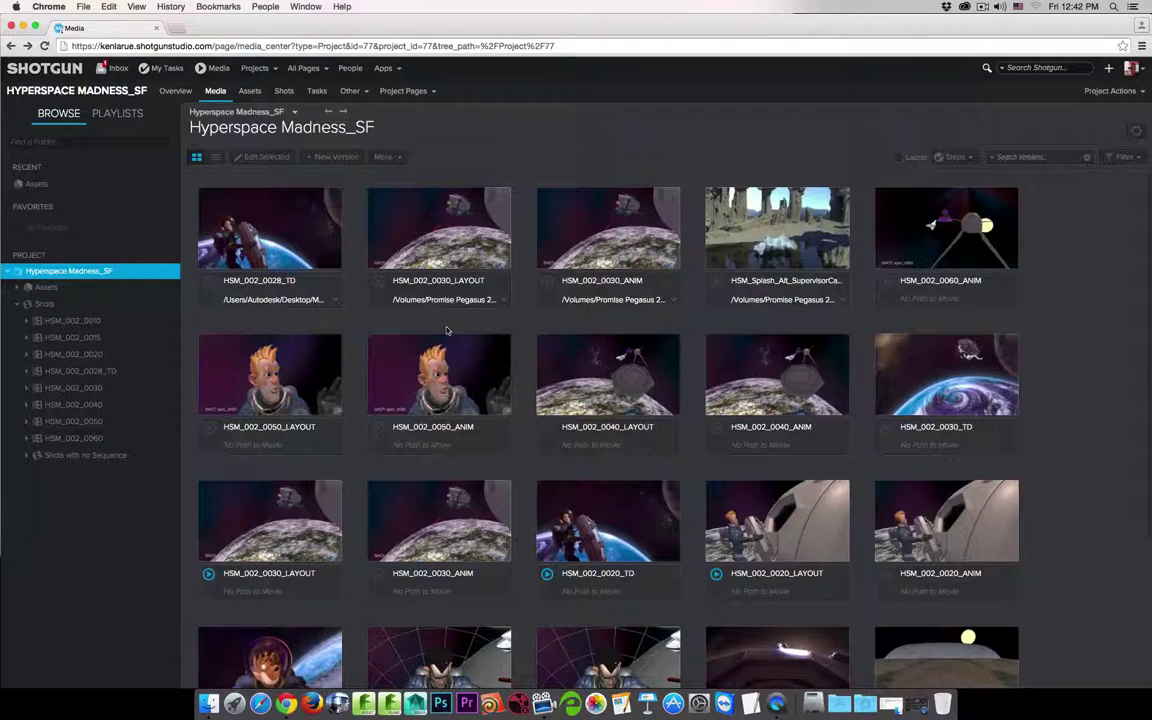
Open HSM_002_0050_ANIM for editing, enable its Path to Movie field, and cancel the edit.
right_click(414, 448)
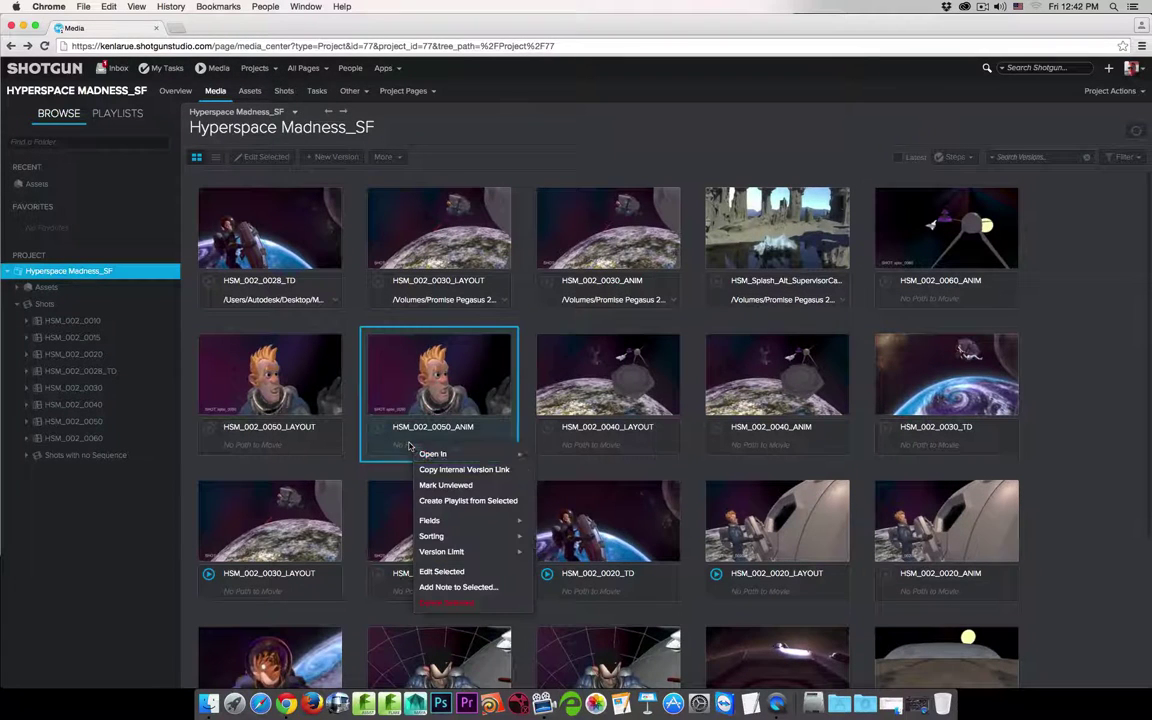
mouse_move(440, 455)
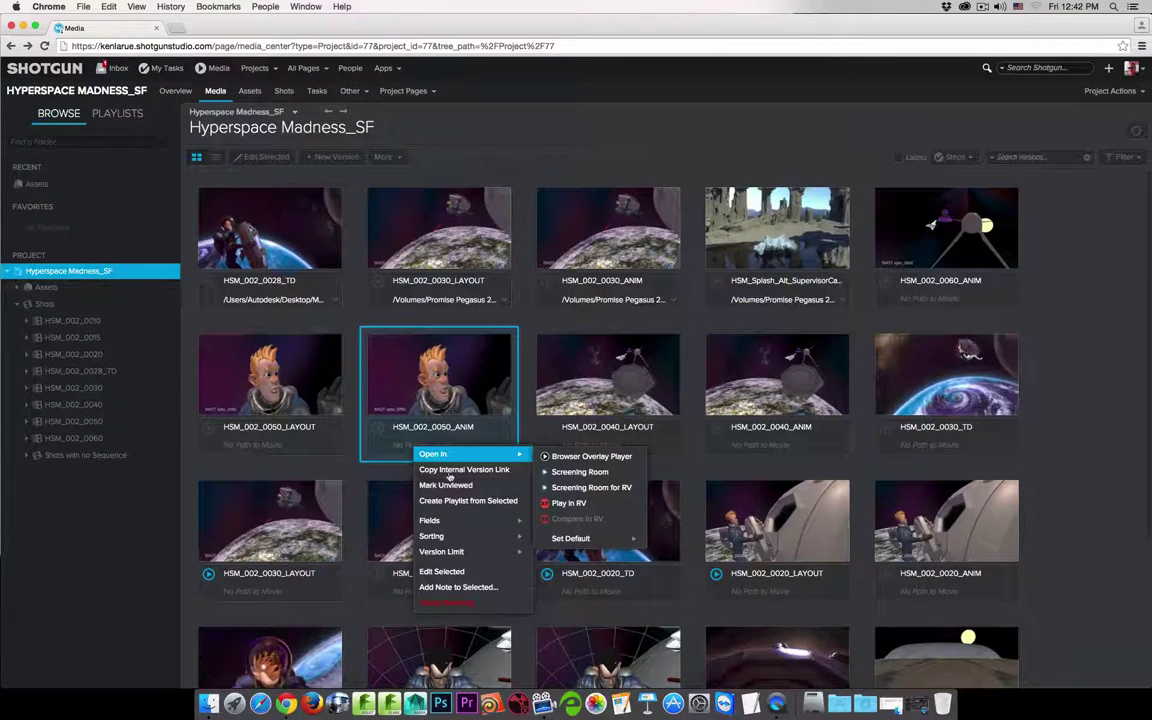
click(441, 571)
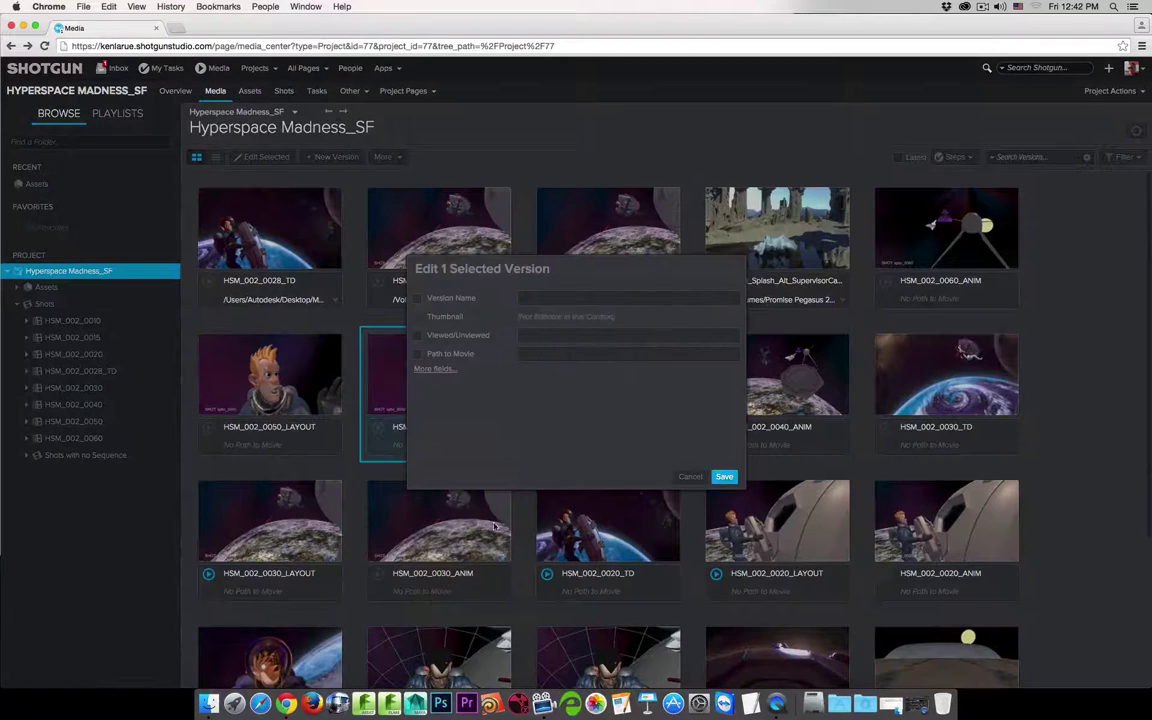
click(417, 354)
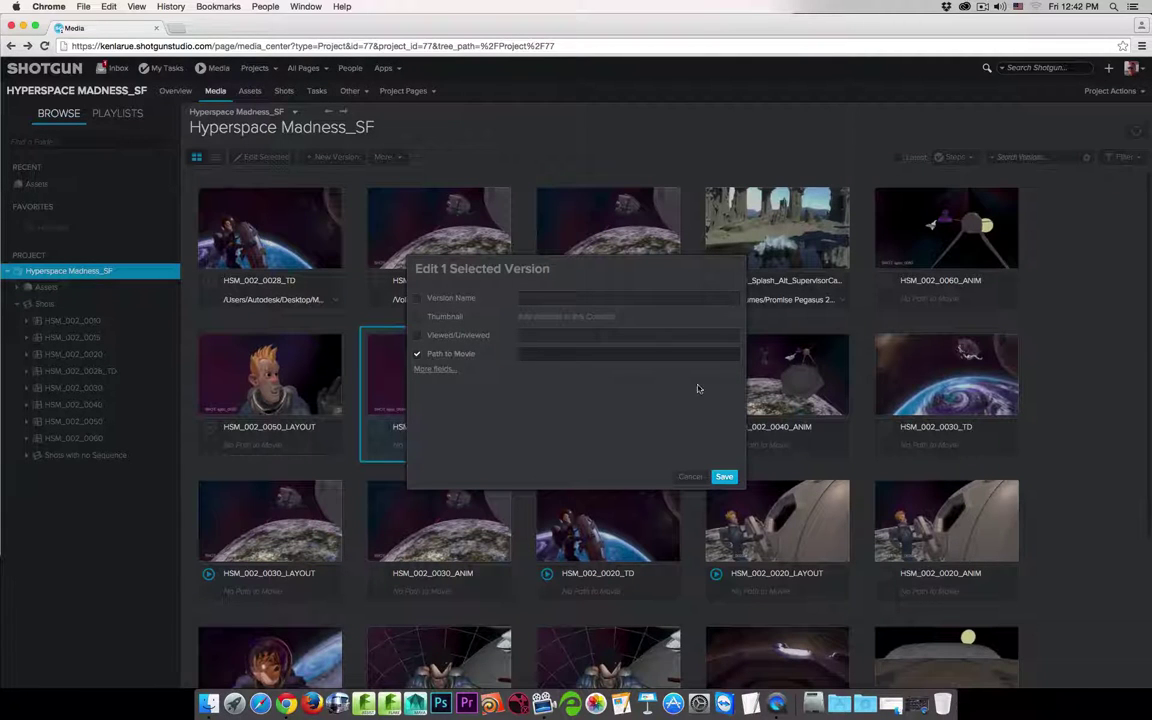
click(685, 478)
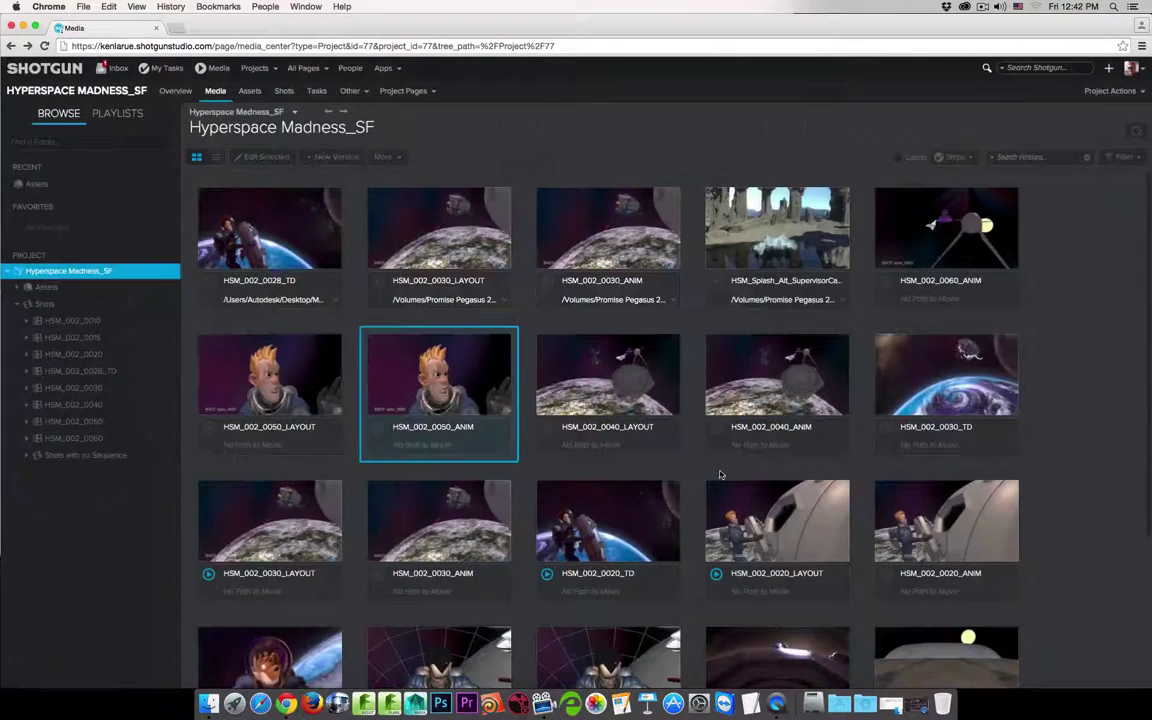
Remove the Path to Movie field from beneath the version thumbnails.
right_click(436, 376)
mouse_move(488, 446)
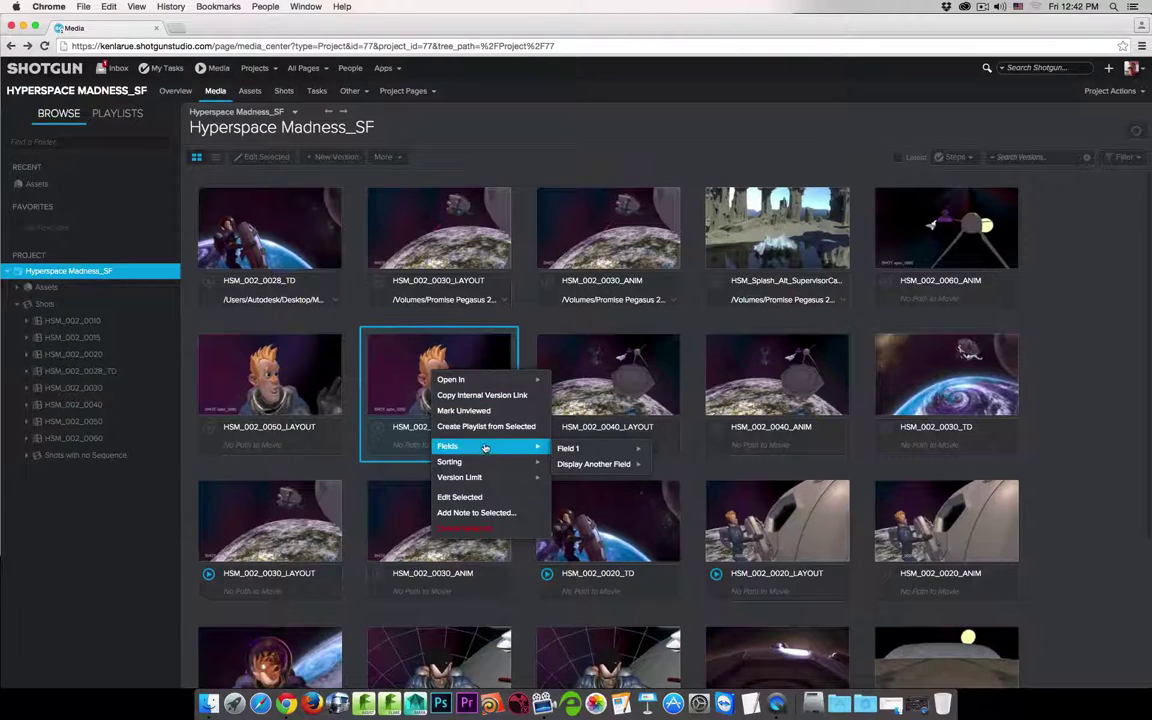
mouse_move(613, 452)
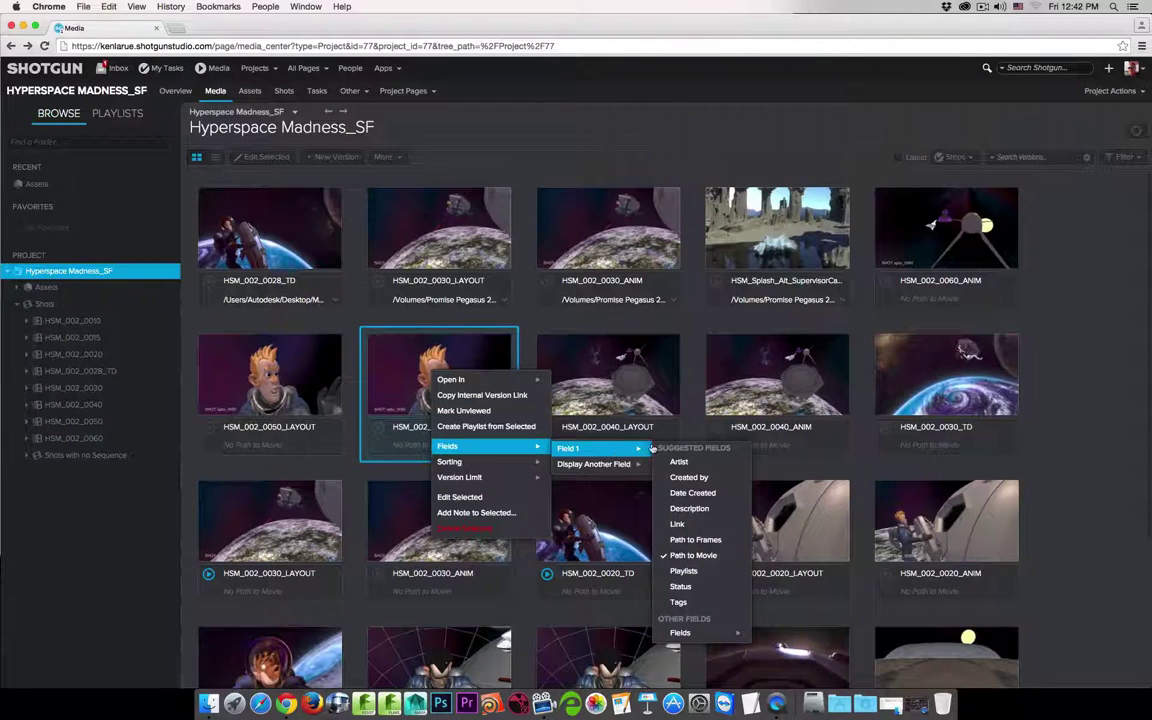
click(625, 500)
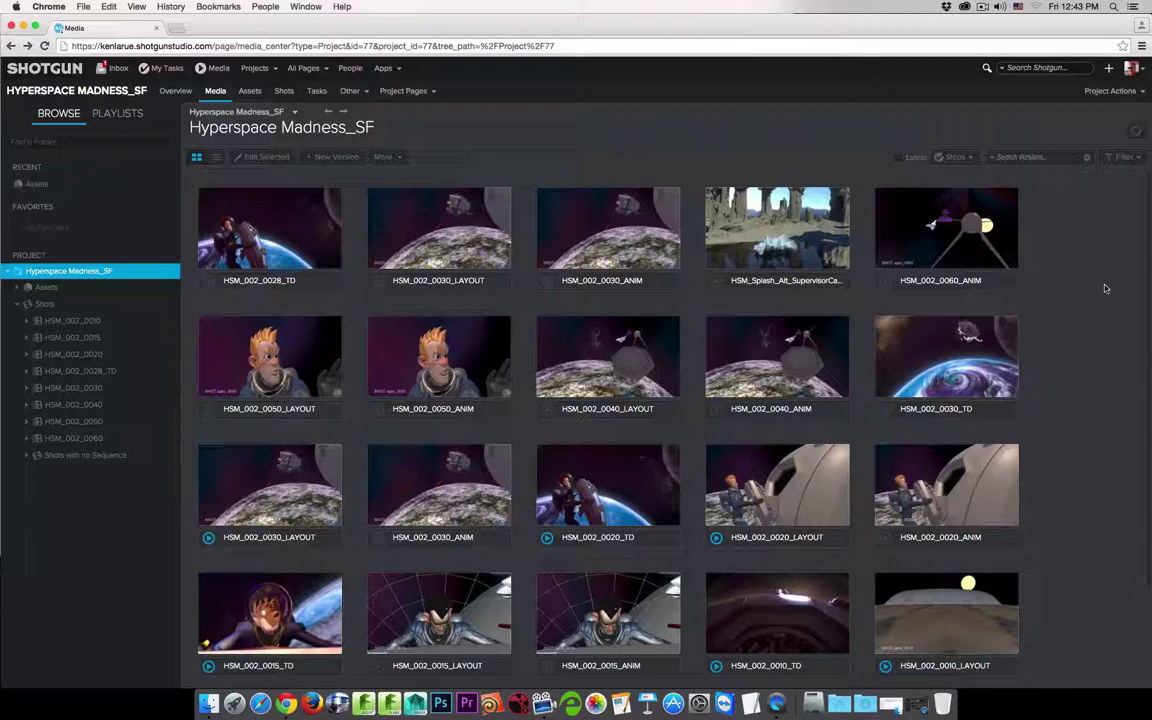
Load HSM_002_0015_TD.mov from the MEDIA For Client folder into RV and play it, stopping at frame 13.
click(338, 703)
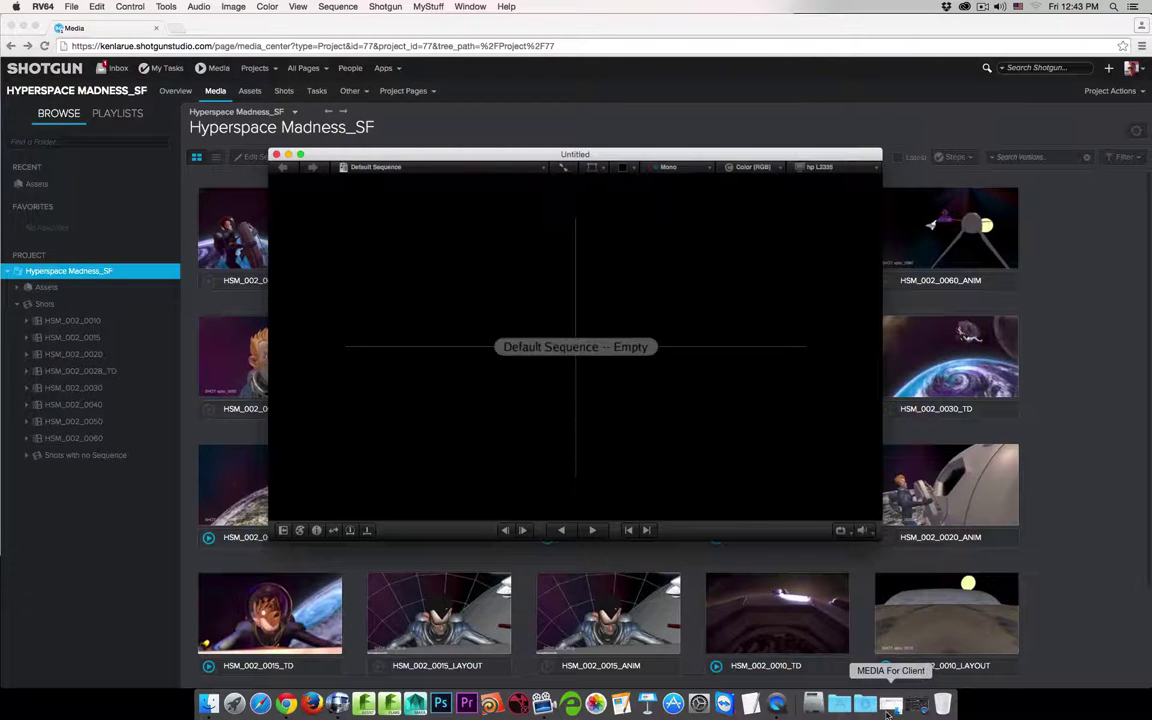
click(895, 705)
drag(589, 392, 803, 468)
drag(871, 512, 466, 280)
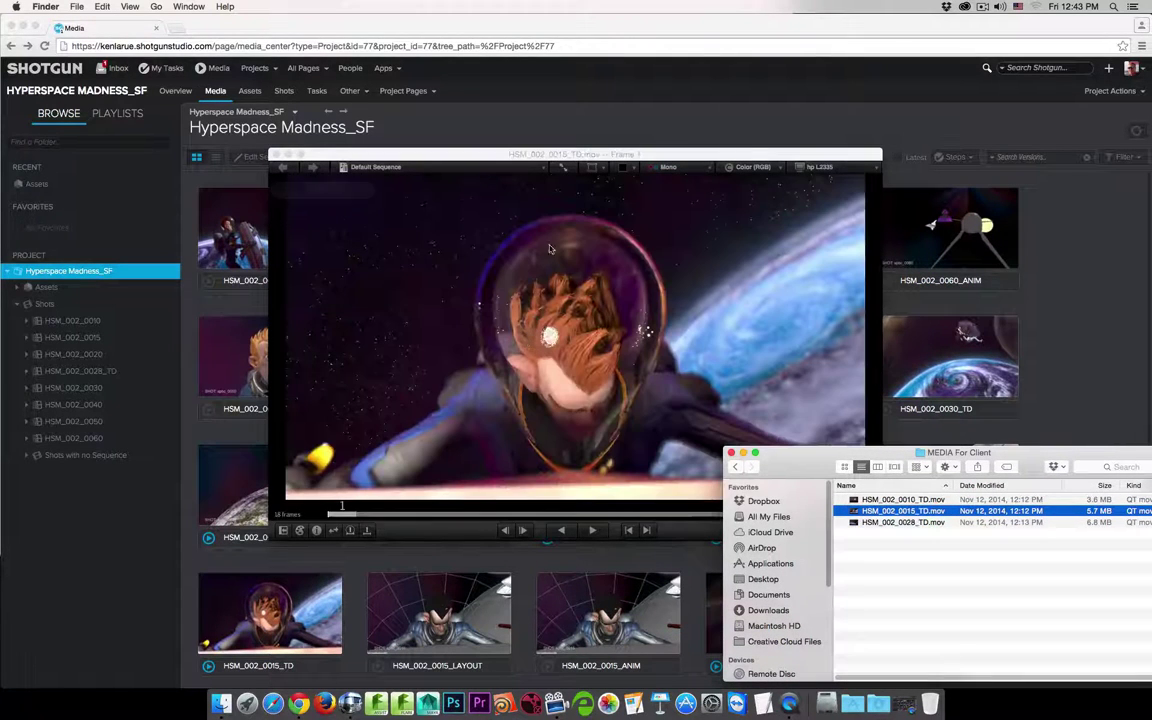
click(743, 453)
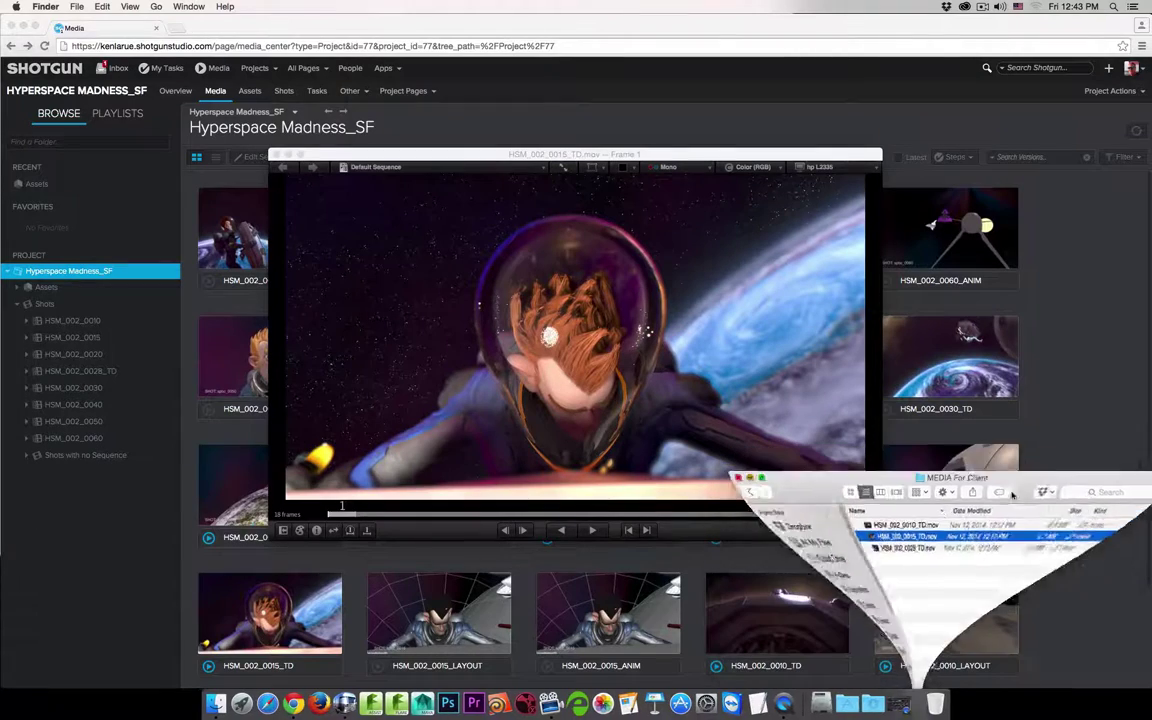
key(space)
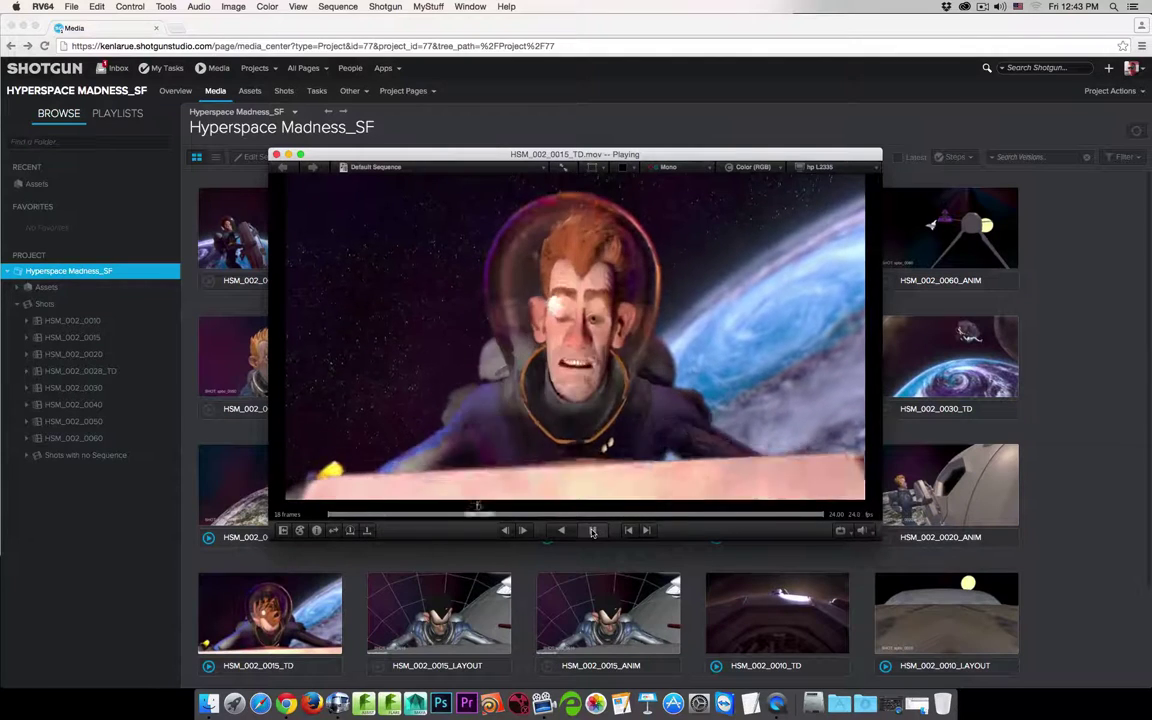
key(space)
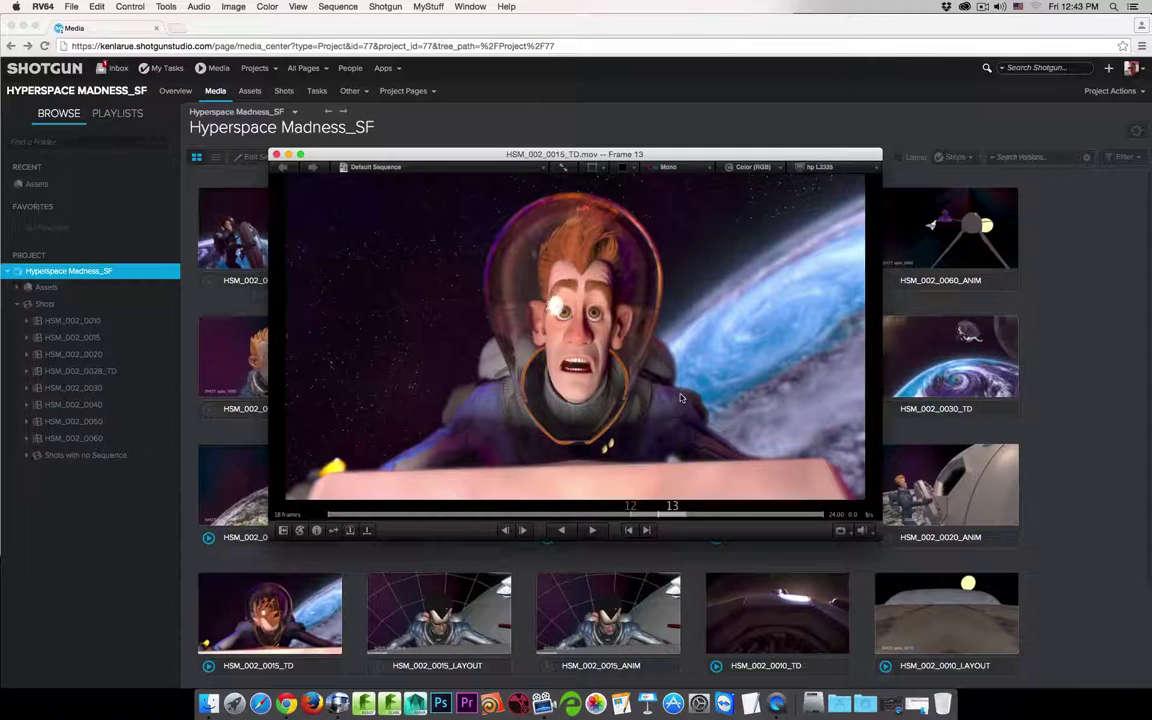
Launch RV's Shotgun Submit Tool and set it to submit to Other instead of My Tasks.
click(380, 7)
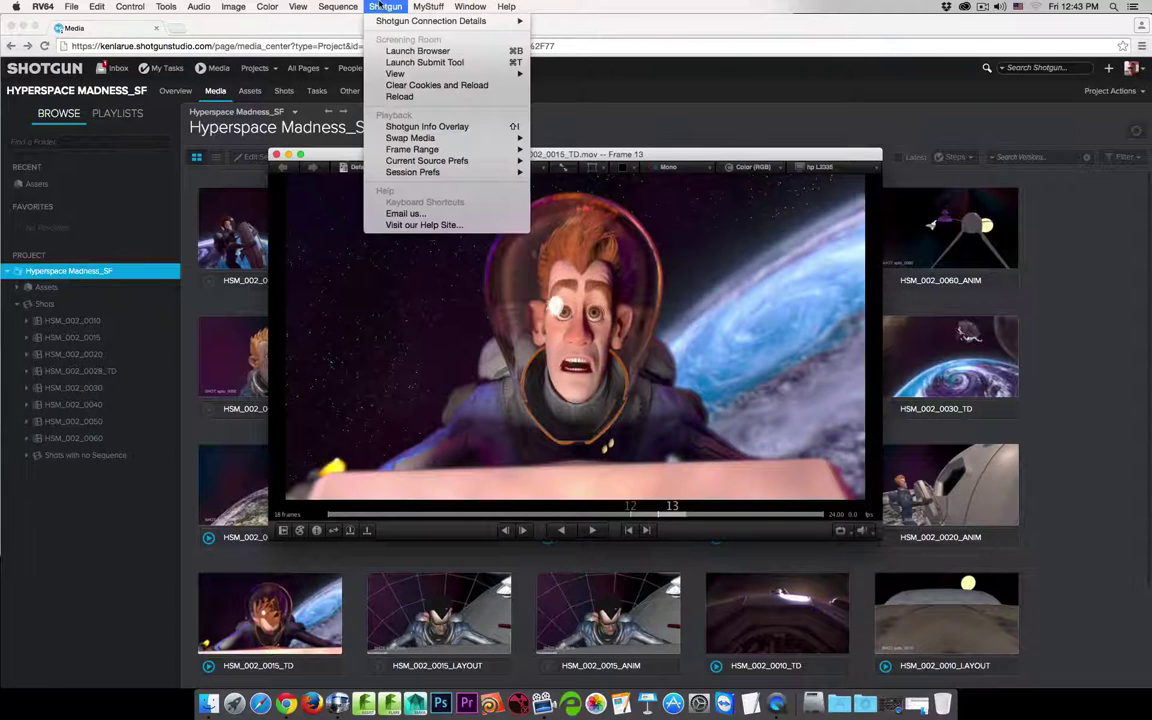
mouse_move(388, 24)
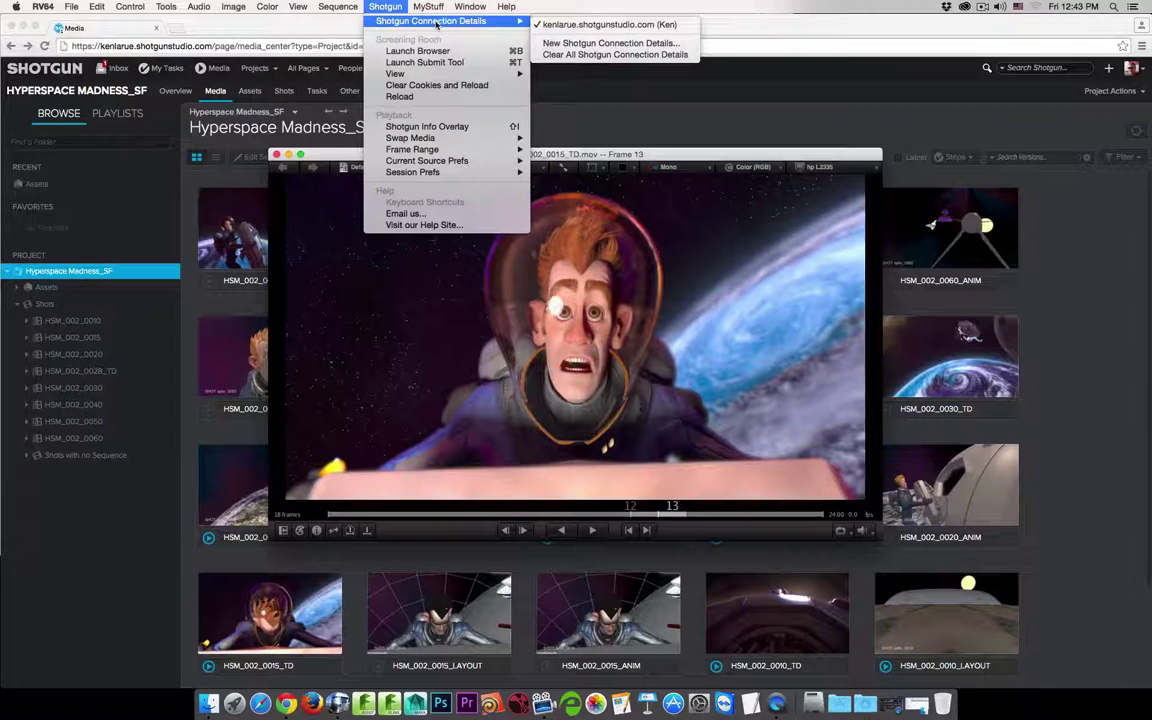
click(388, 62)
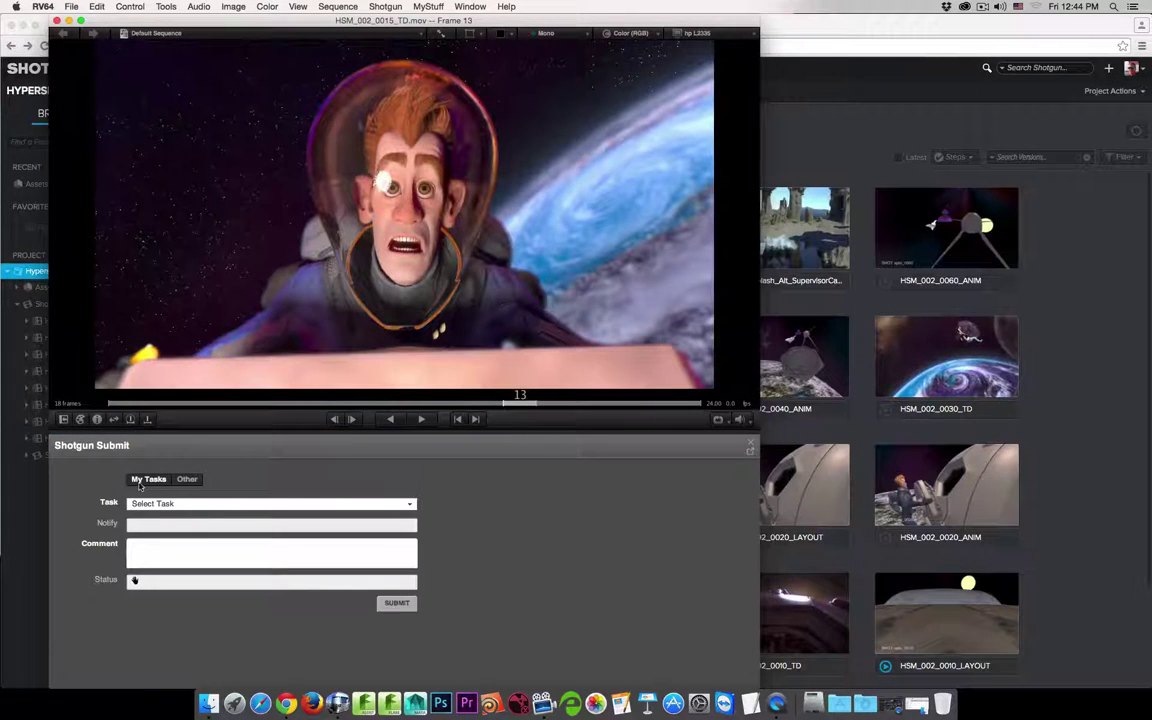
click(176, 481)
click(149, 480)
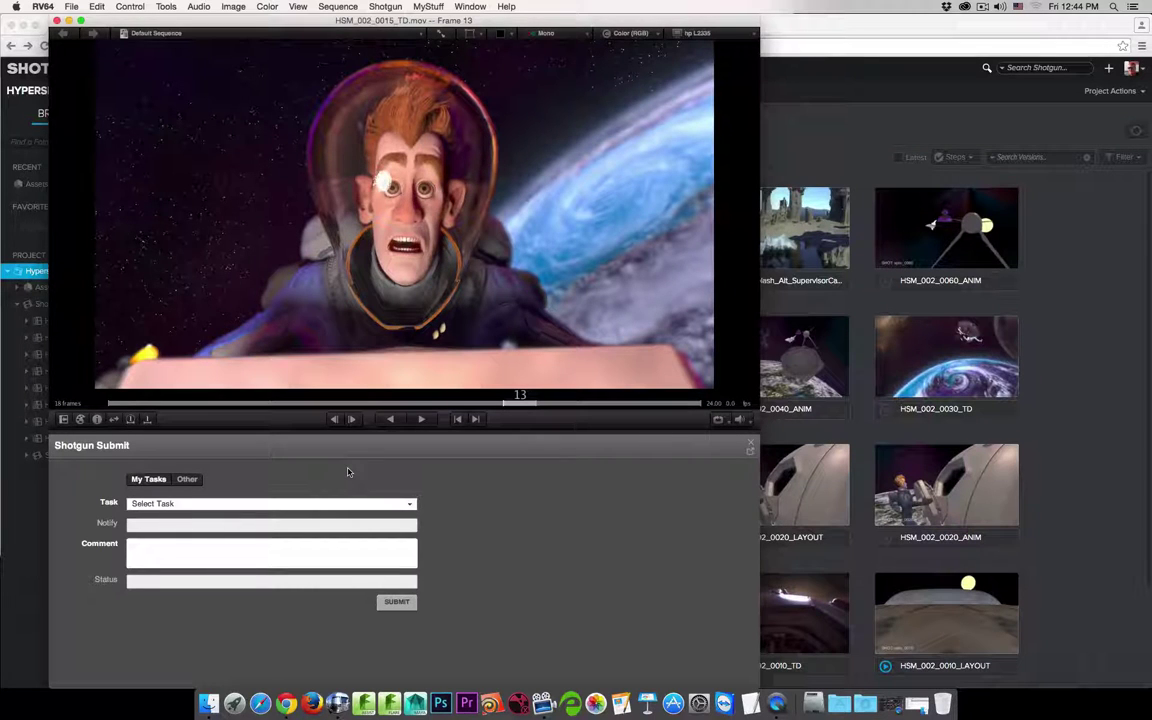
click(187, 479)
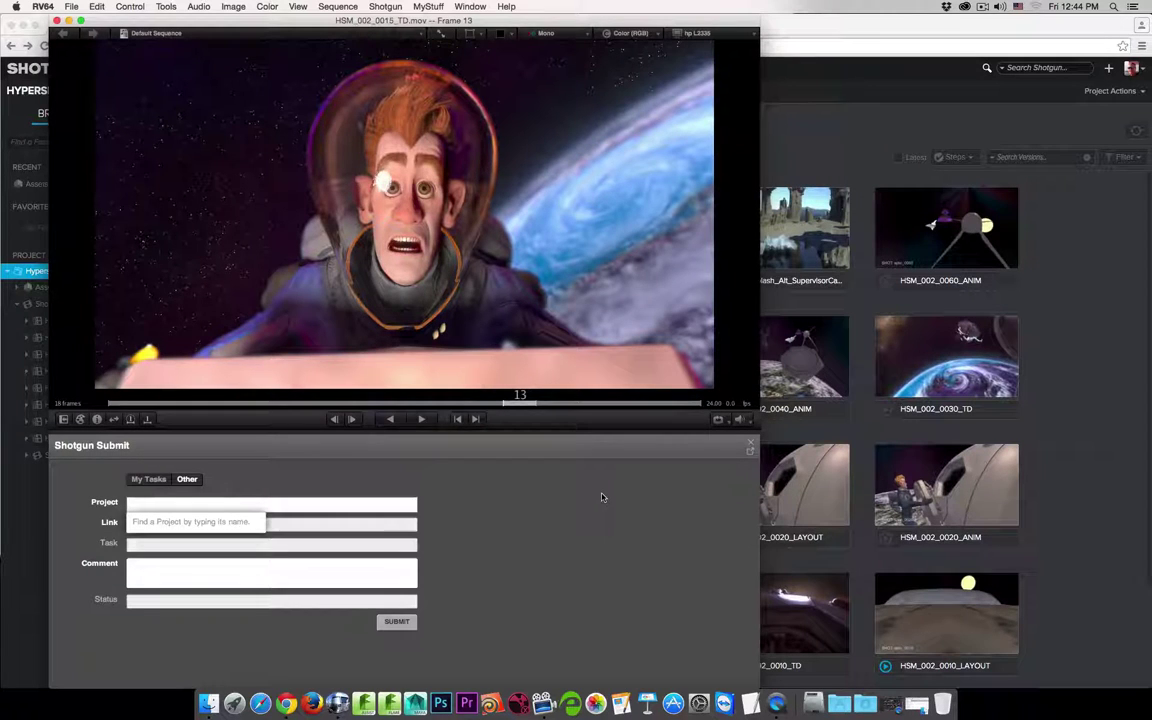
Set the submission's project to Hyperspace Madness_SF and link it to HSM_002_0015_TD.
click(193, 499)
click(204, 521)
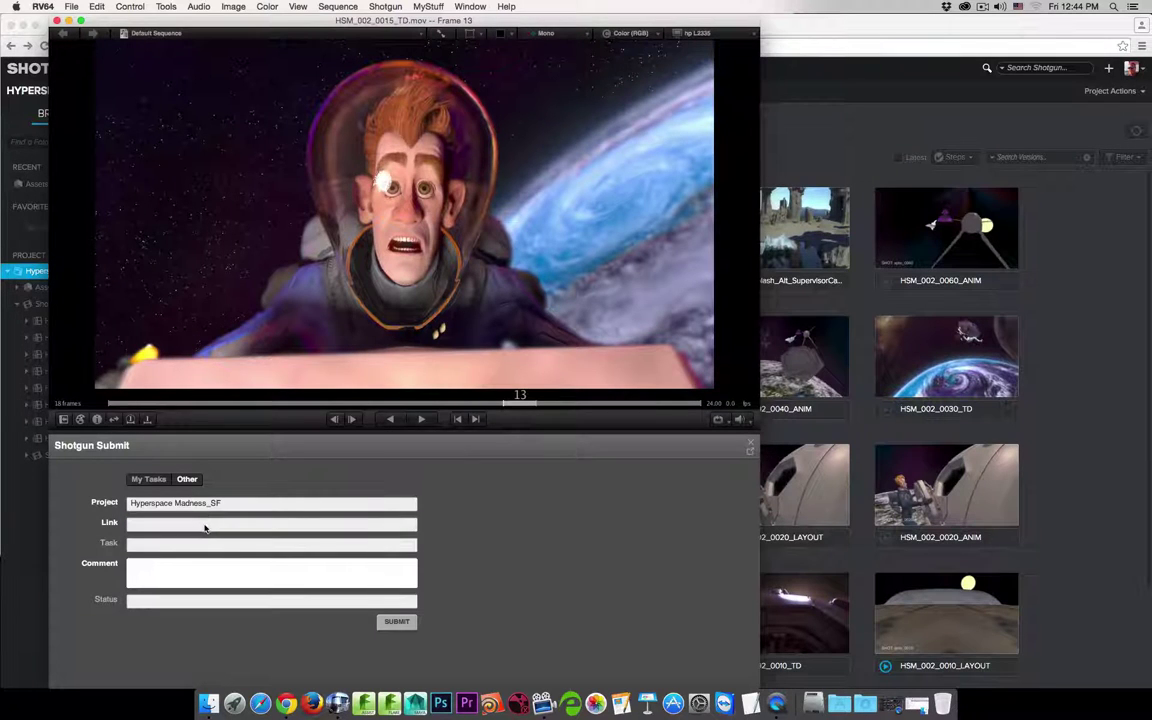
click(204, 521)
text(hsm)
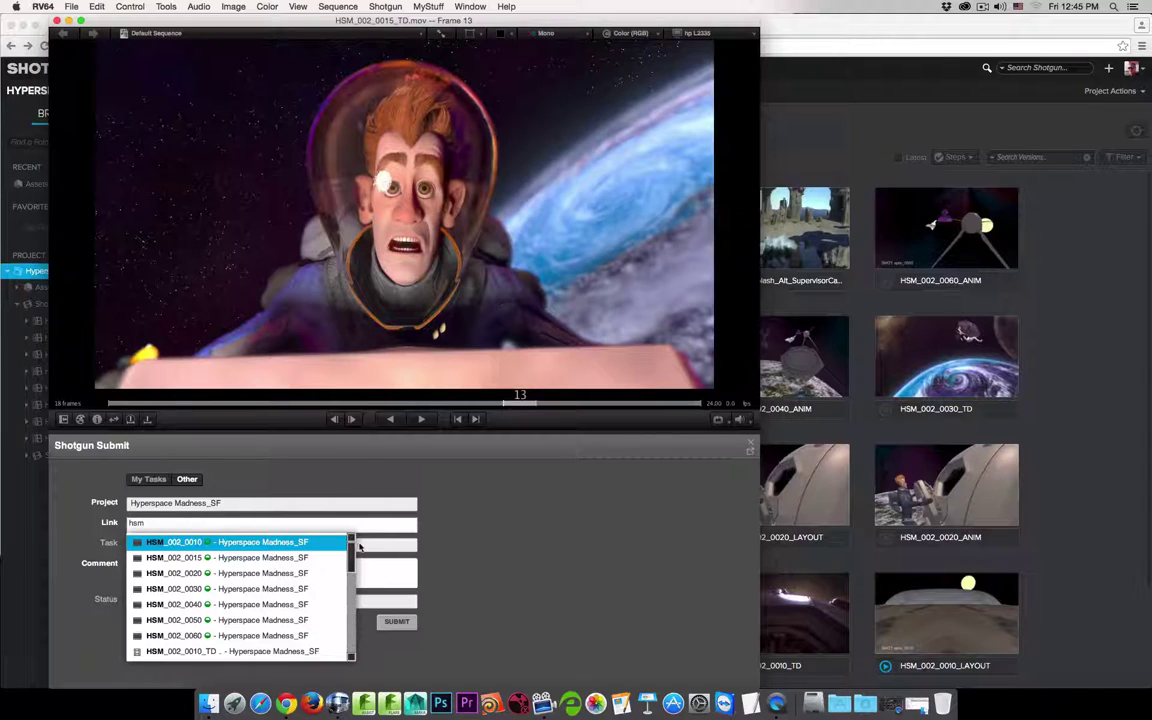
scroll(349, 557, down, 3)
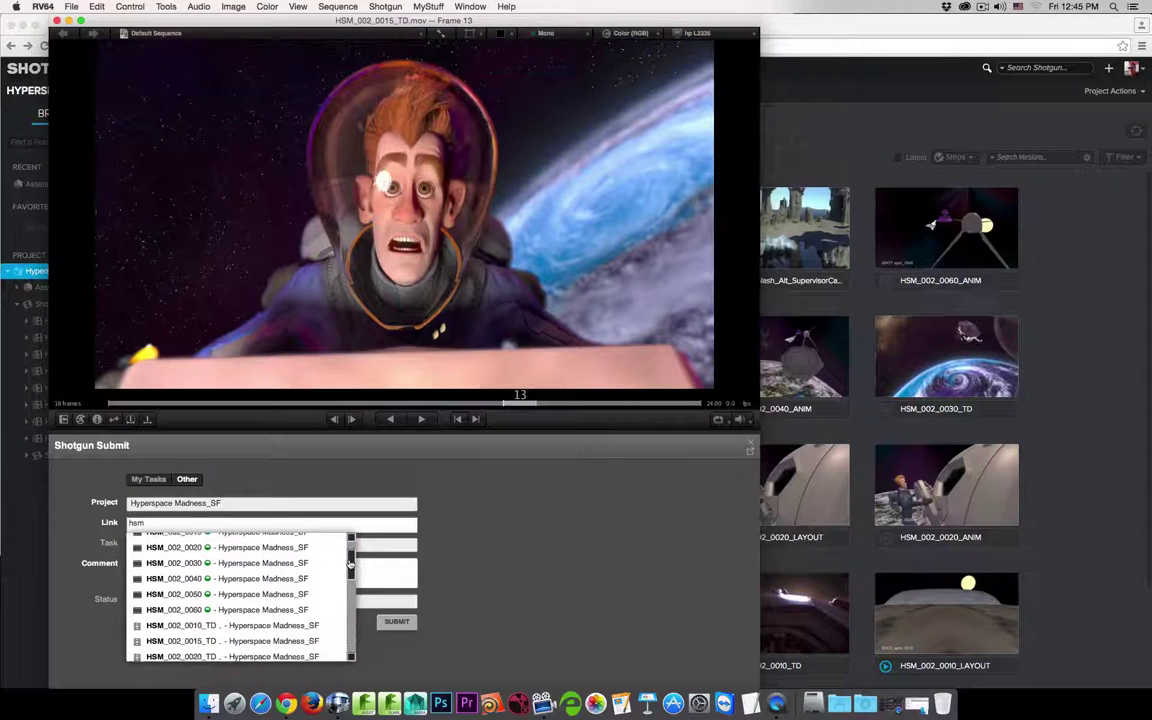
click(178, 586)
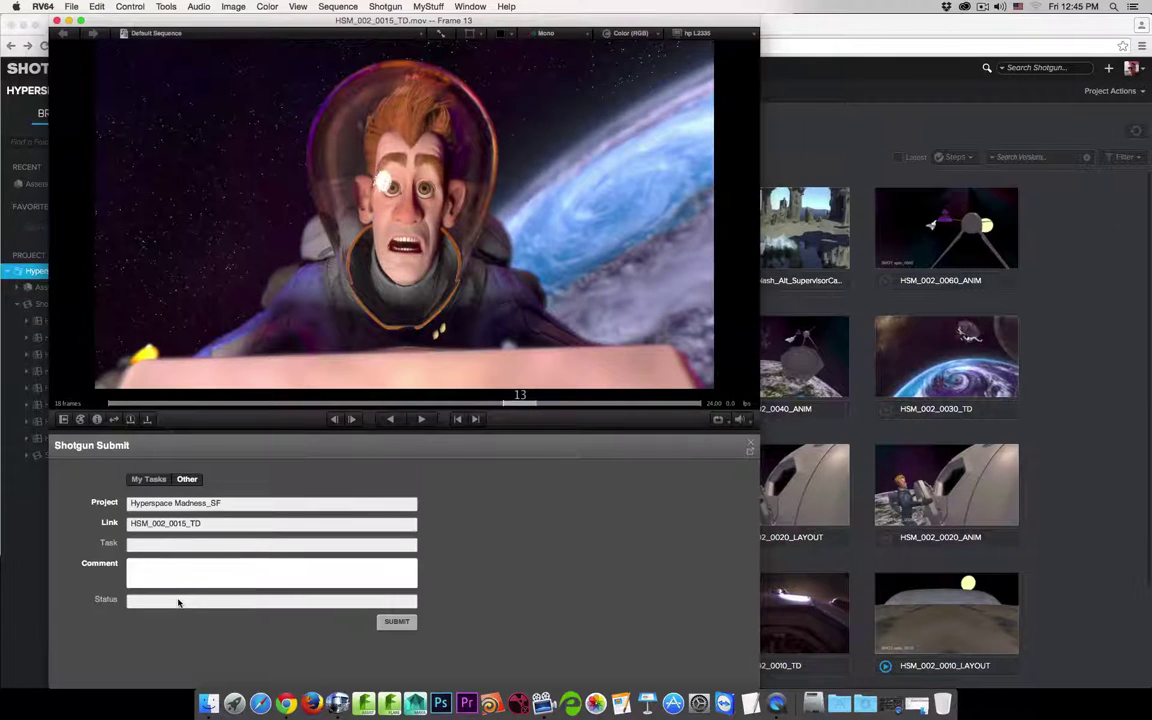
Assign the submission to the FX task and add the comment "Add FX to this shot".
click(170, 543)
text(F)
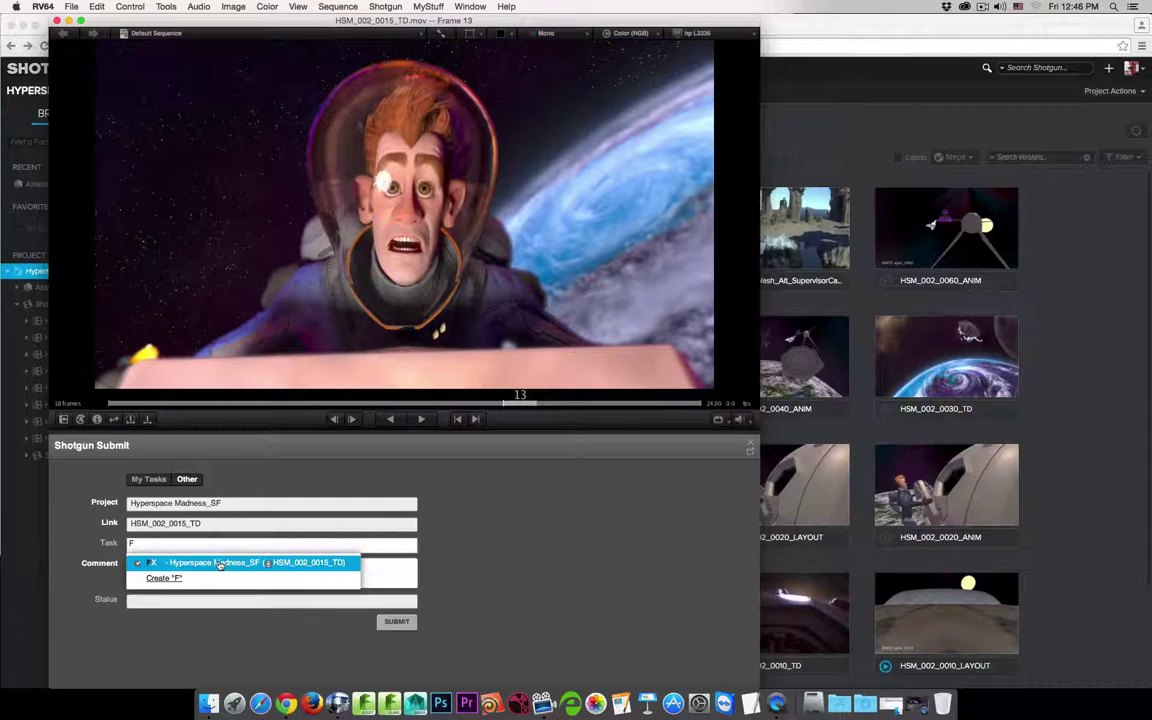
click(219, 564)
click(179, 574)
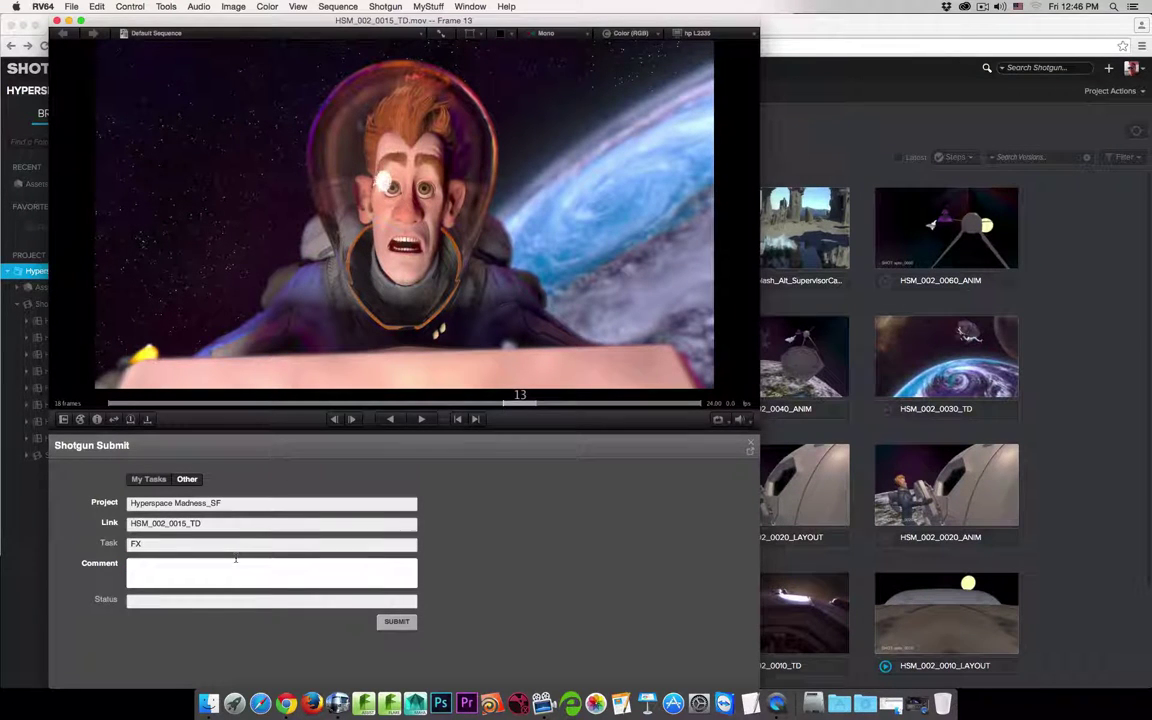
text(Add FX to this shot)
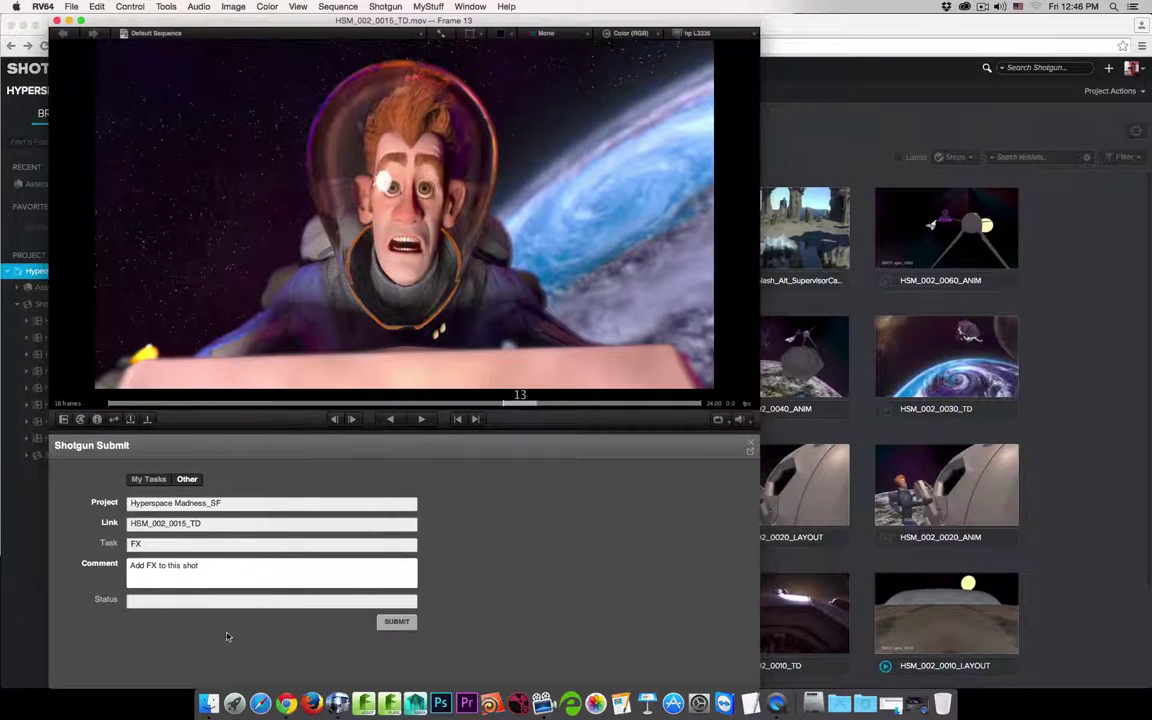
Leave the status empty and submit the HSM_002_0015_TD clip to Shotgun.
click(151, 603)
click(200, 567)
click(396, 622)
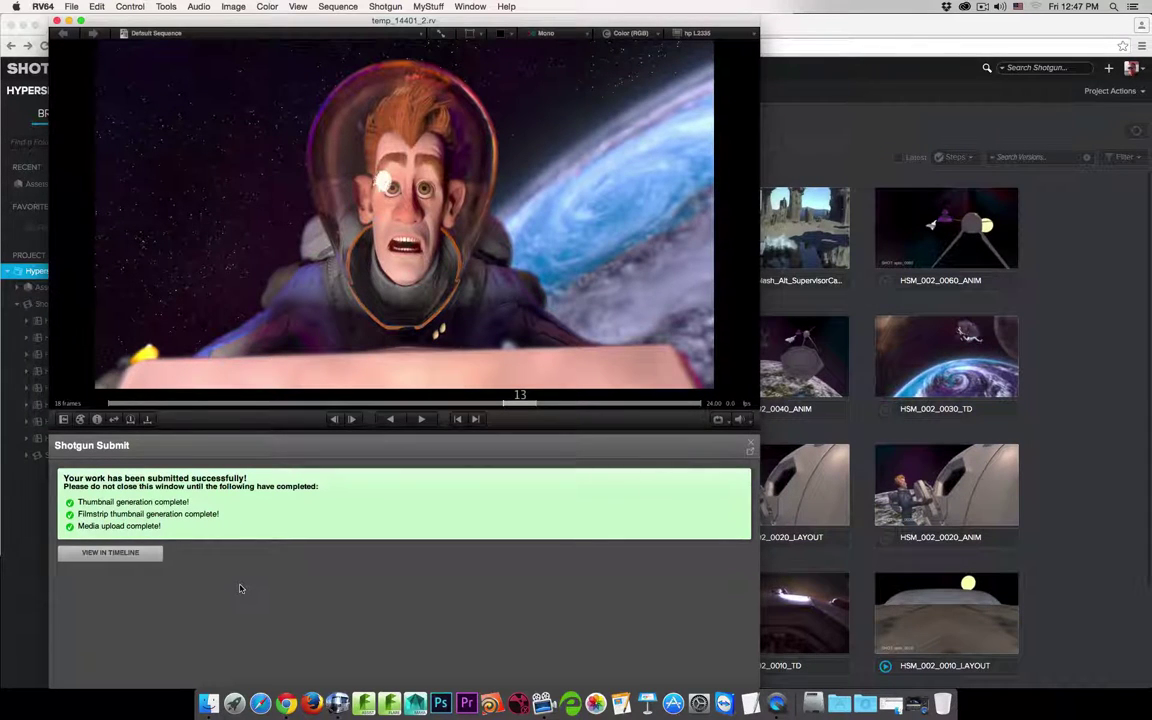
Quit RV and refresh the Hyperspace Madness_SF media page in Chrome.
click(32, 7)
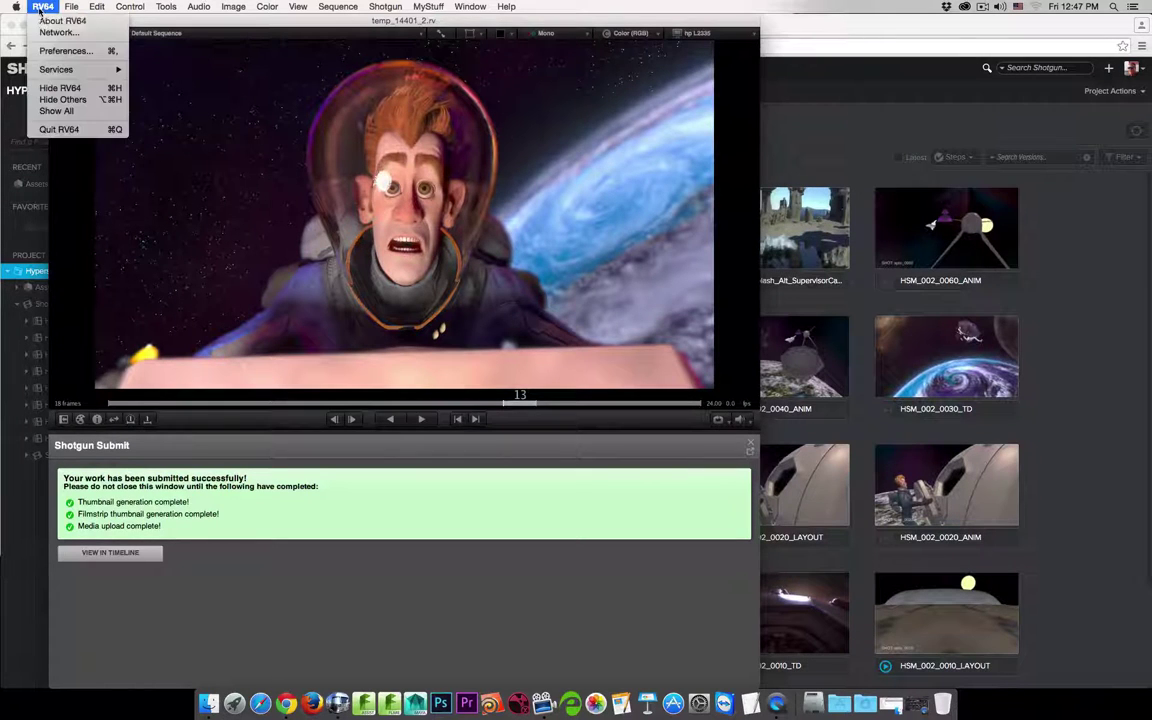
click(72, 130)
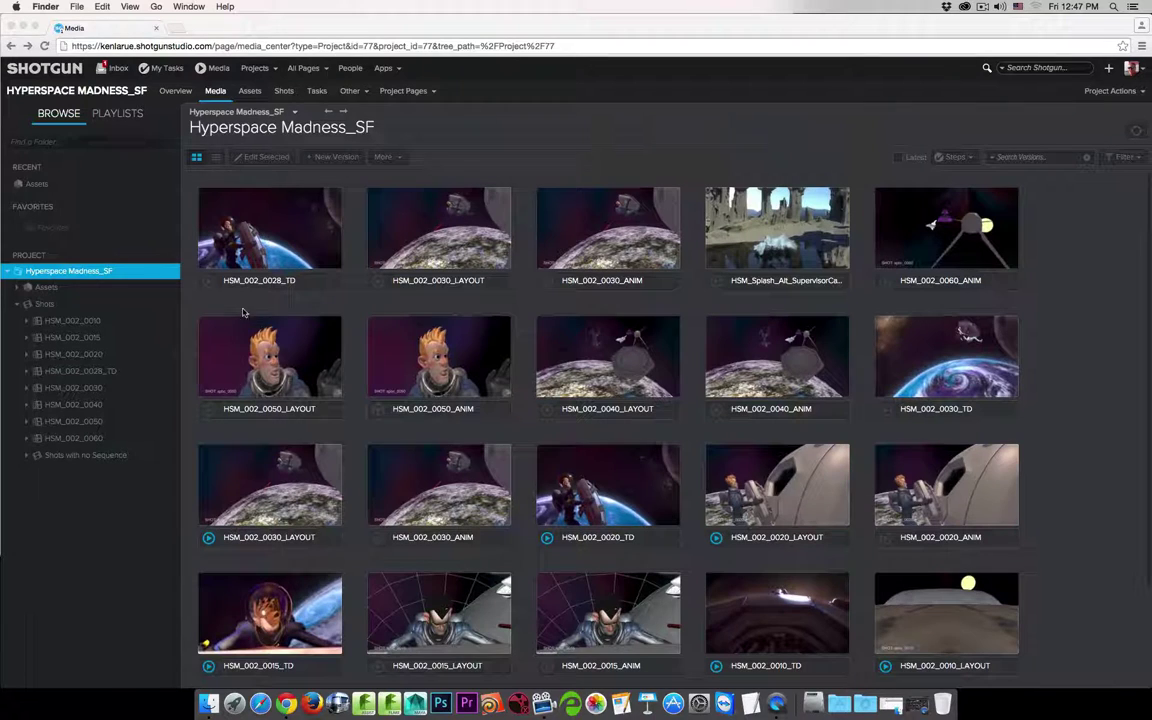
click(1025, 121)
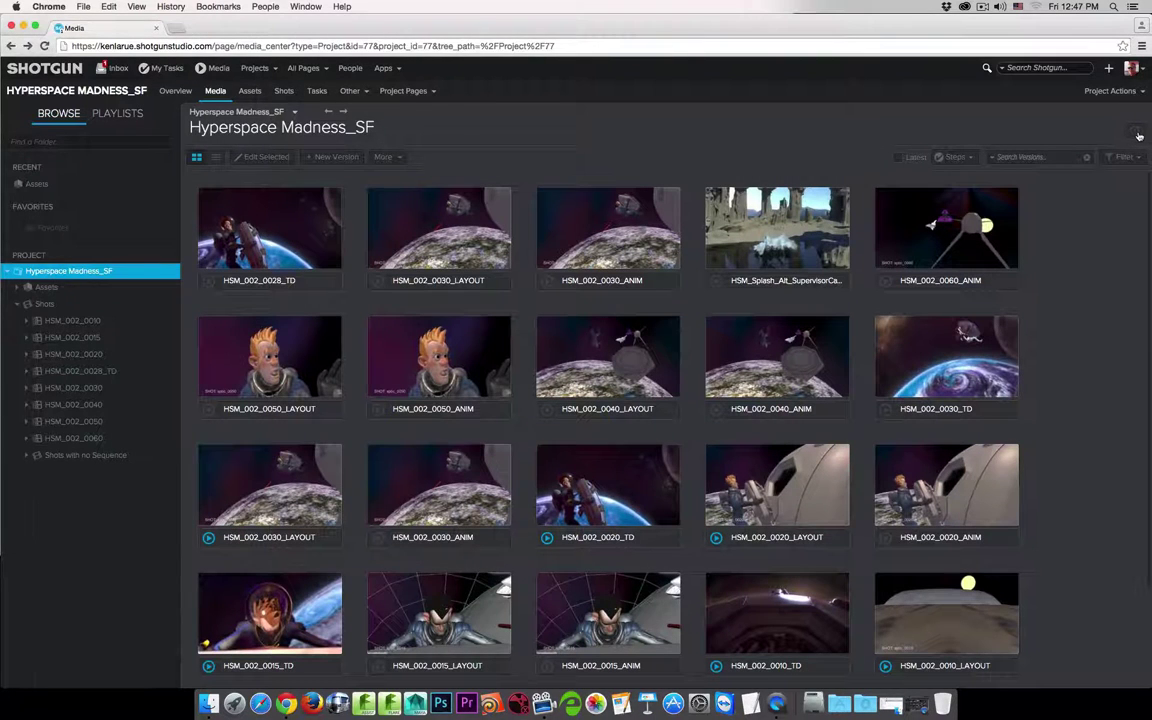
click(1137, 133)
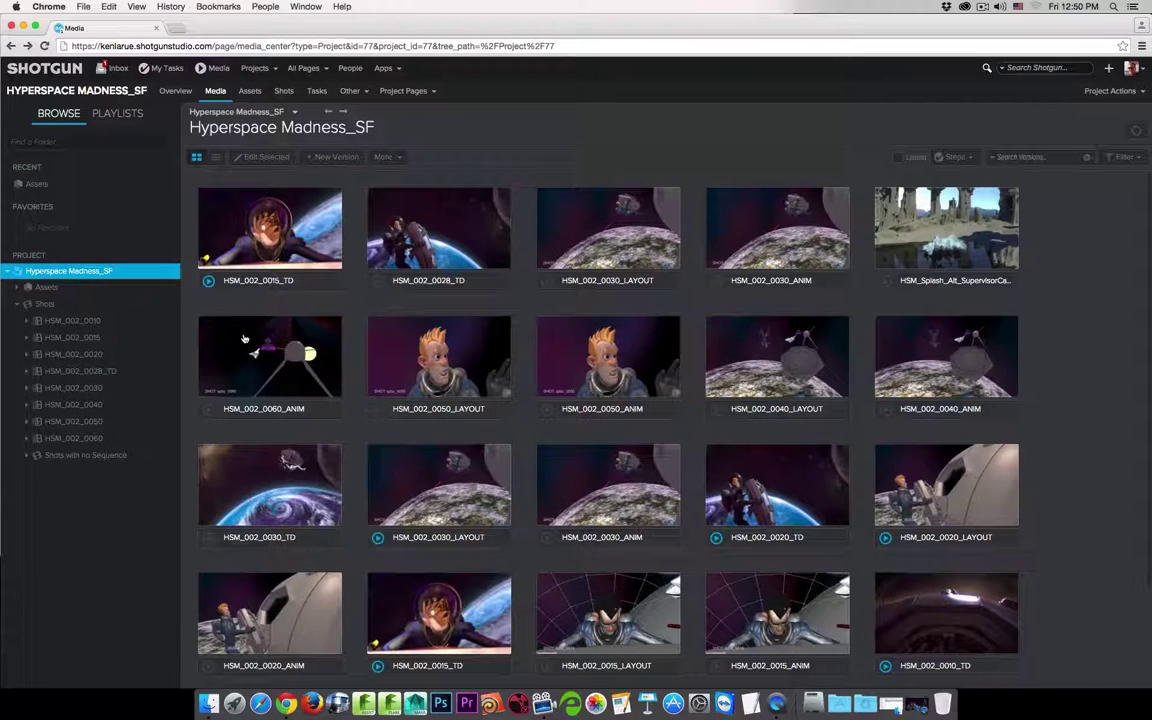
Play the newly submitted HSM_002_0015_TD version in the browser overlay player and close the player.
click(208, 280)
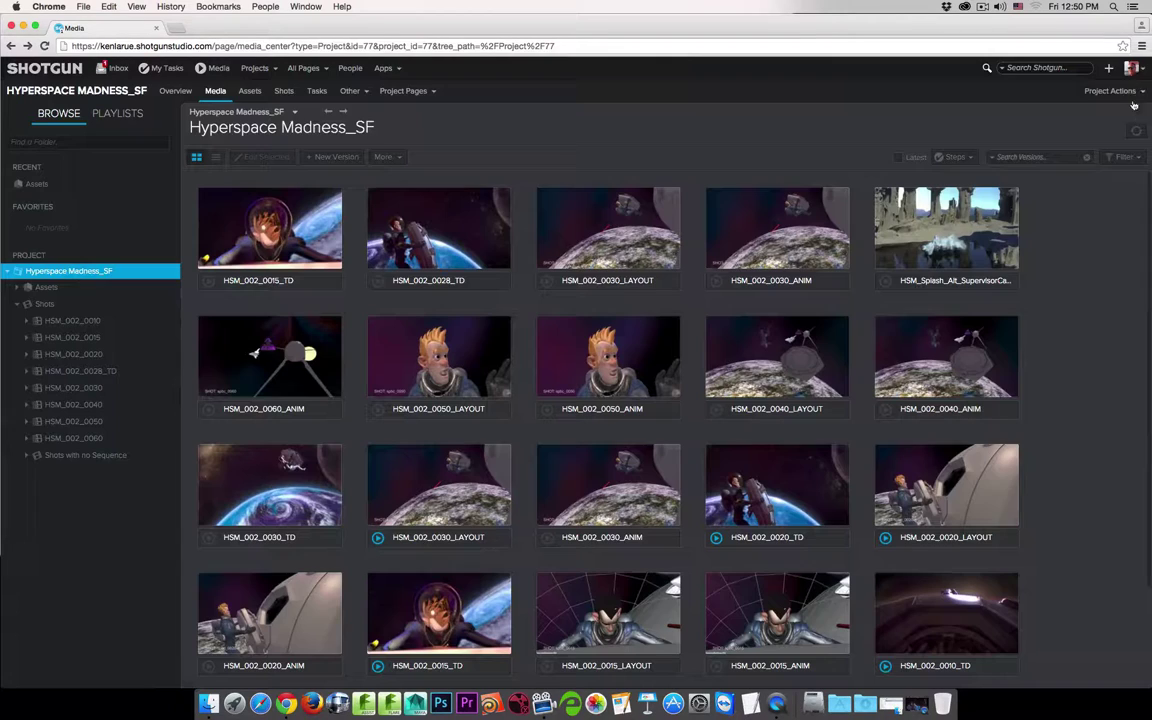
click(1136, 81)
Check the Open In playback options, including Play in RV, for the first HSM_002_0015_TD version and dismiss them.
right_click(282, 230)
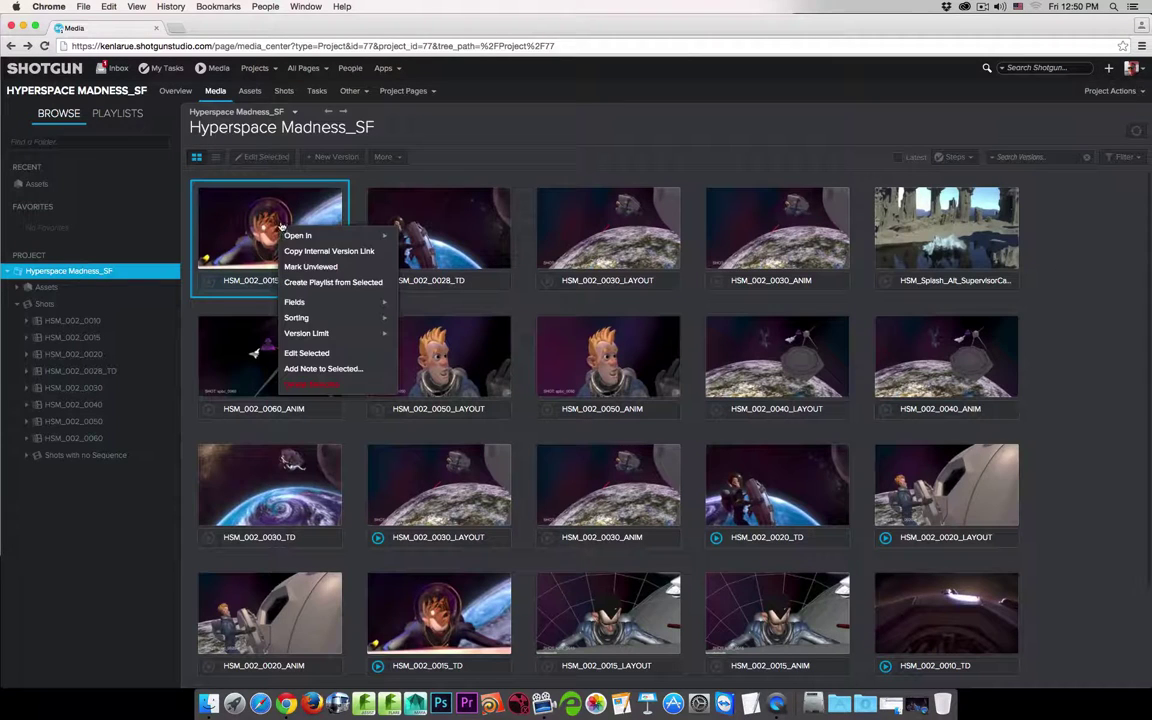
mouse_move(306, 234)
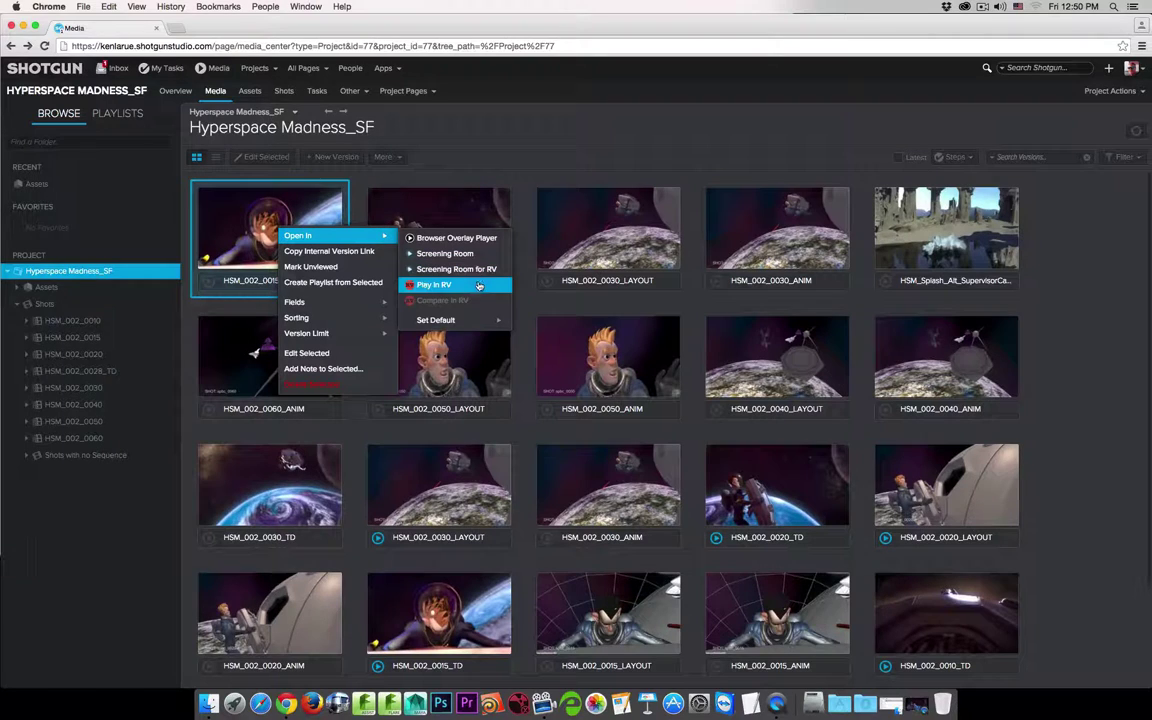
click(413, 145)
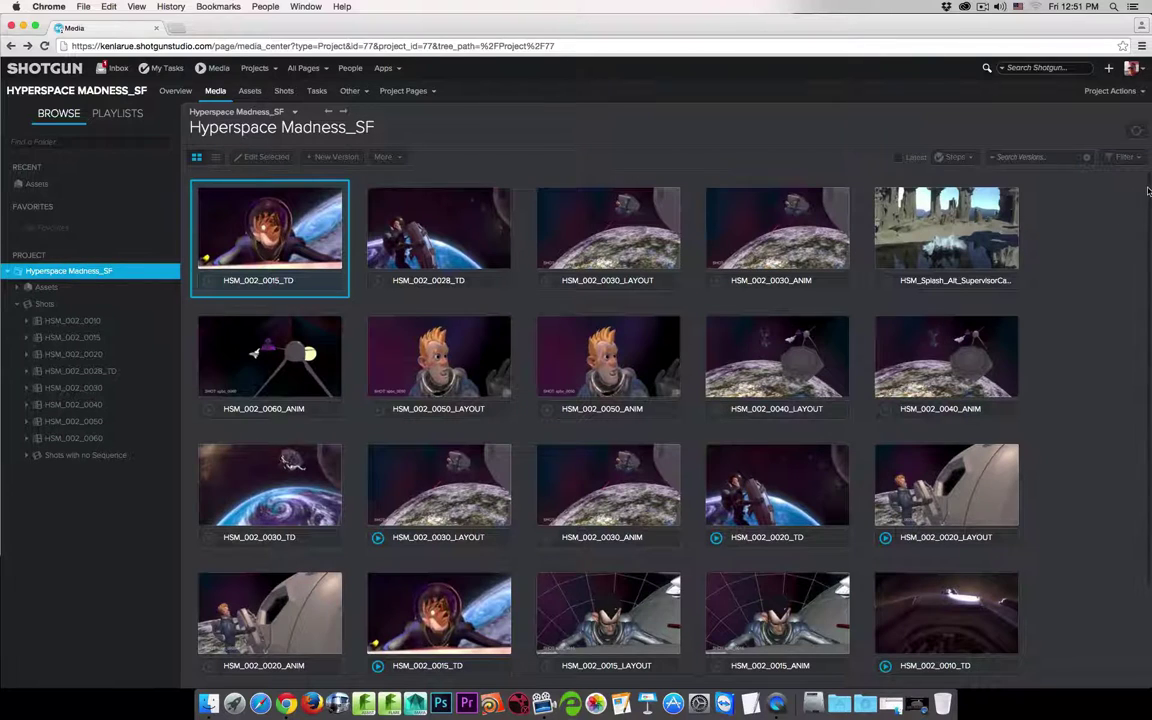
Open the HSM_002_0010_ANIM version showing the purple ship from the last row of the media page in the overlay player.
scroll(1146, 263, down, 1)
scroll(1146, 263, down, 1)
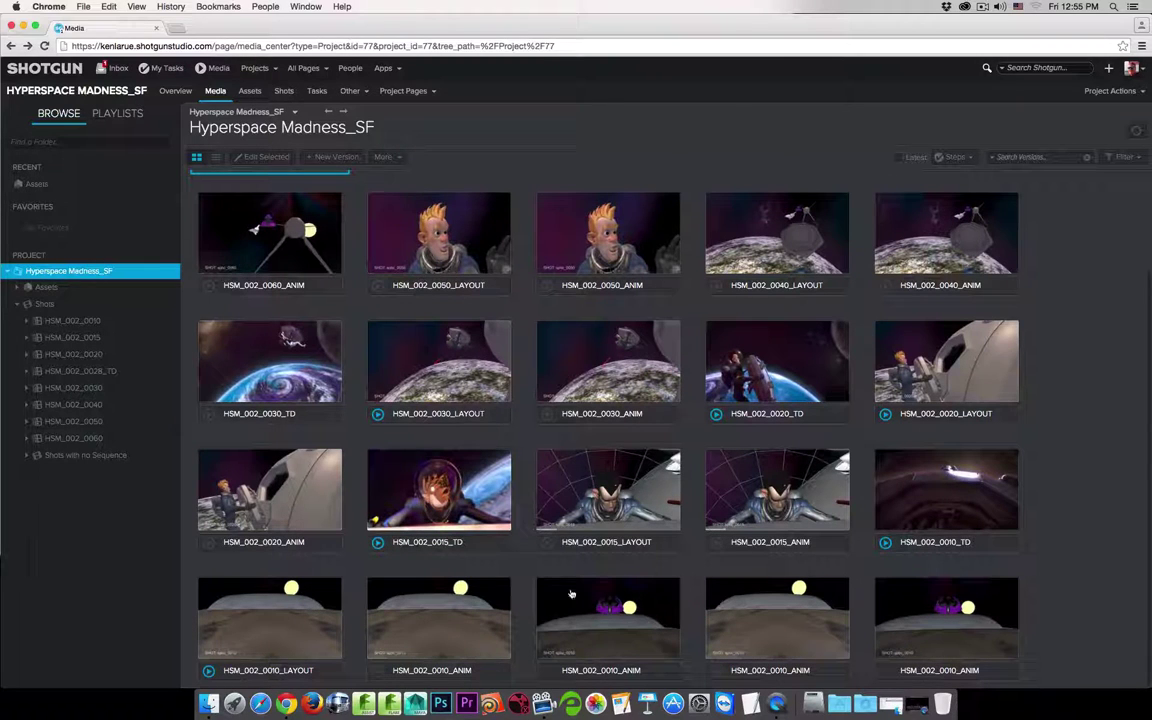
click(633, 617)
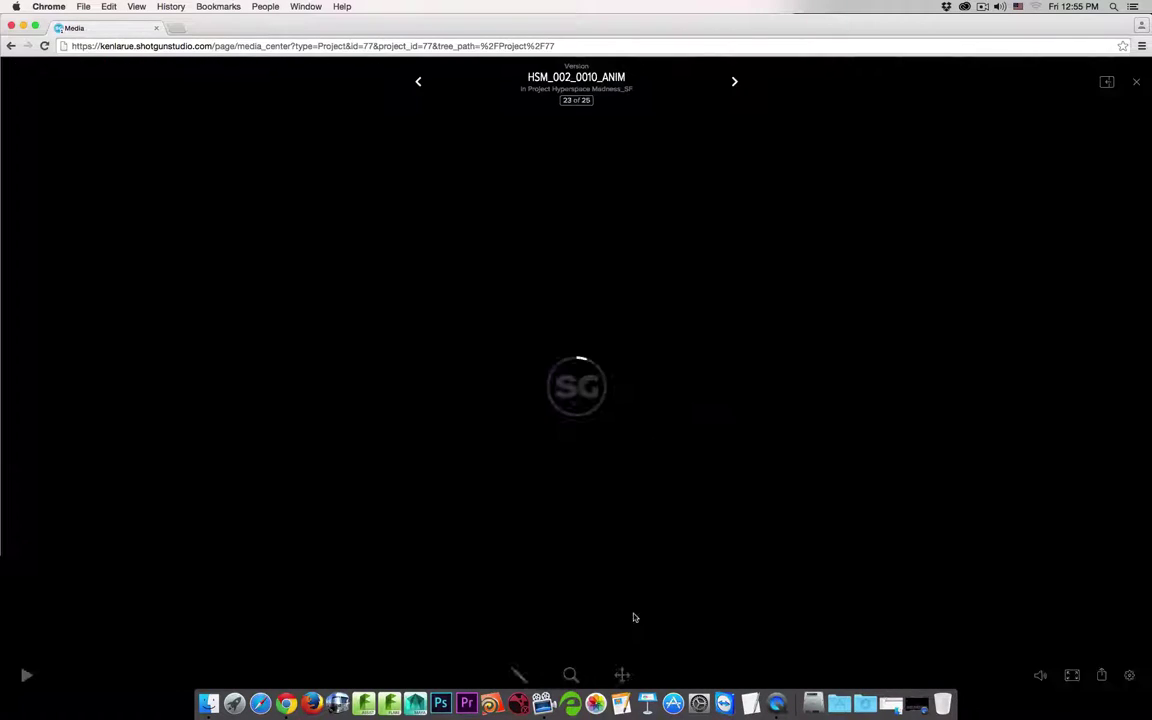
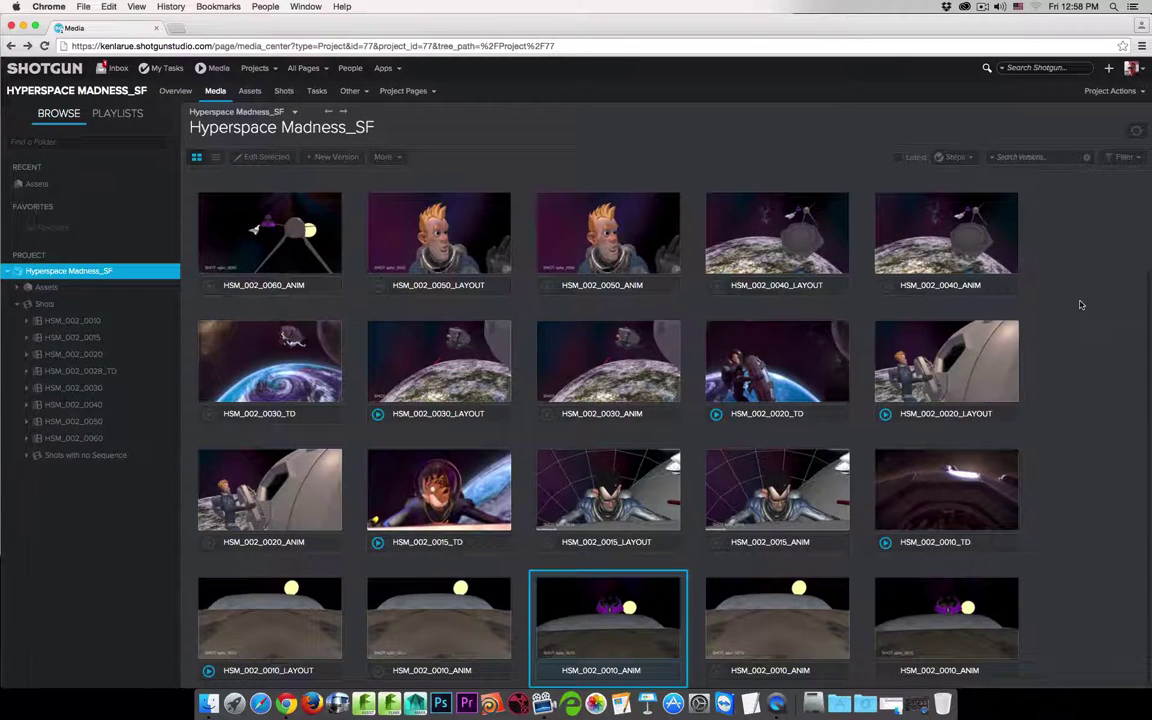
Open the Site Preferences and expand the Screening Room settings to examine the RV Submit Tool options.
click(1141, 69)
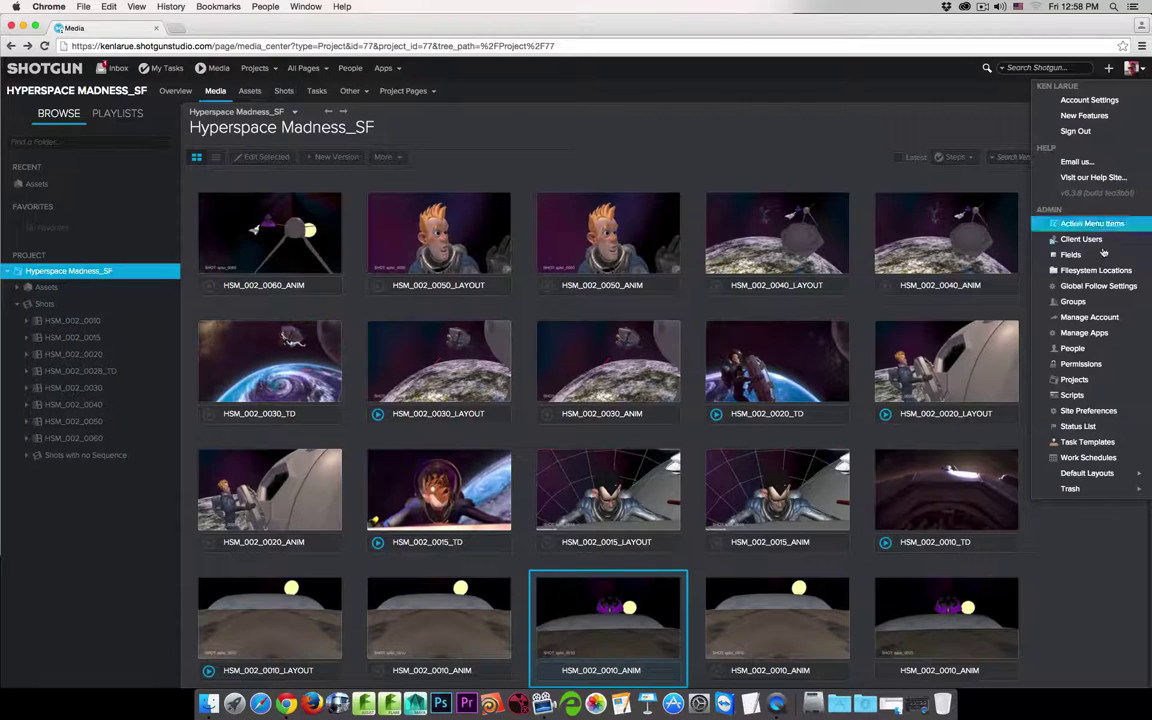
click(1086, 410)
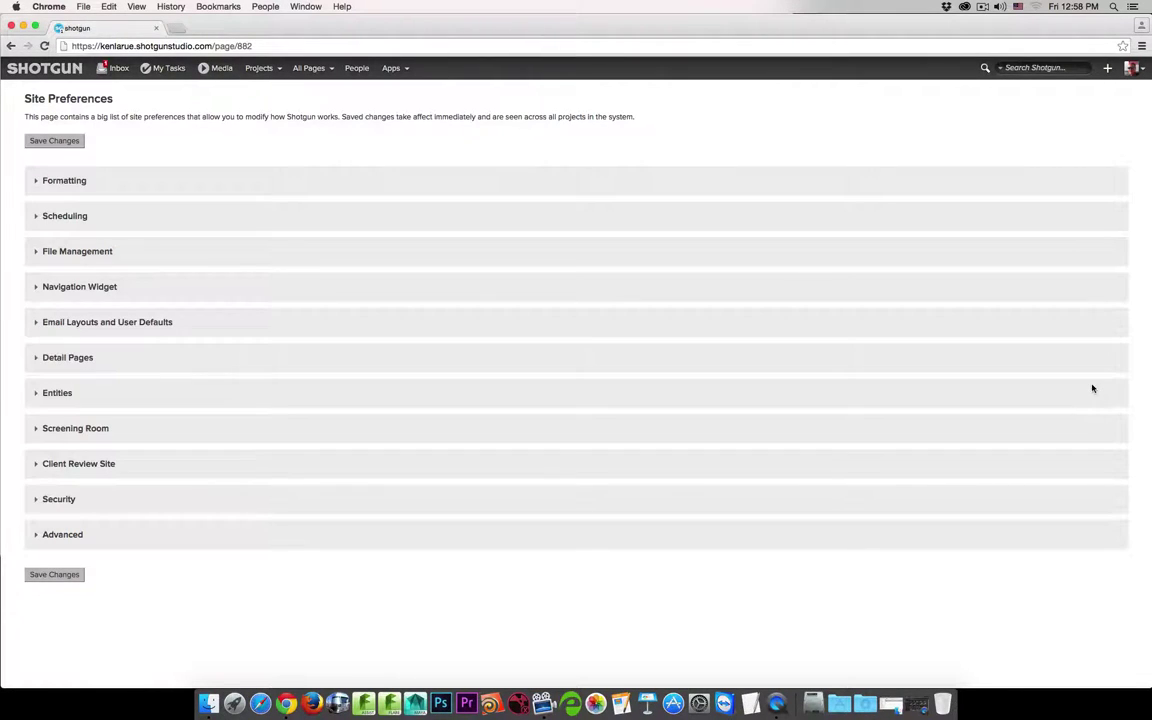
click(38, 429)
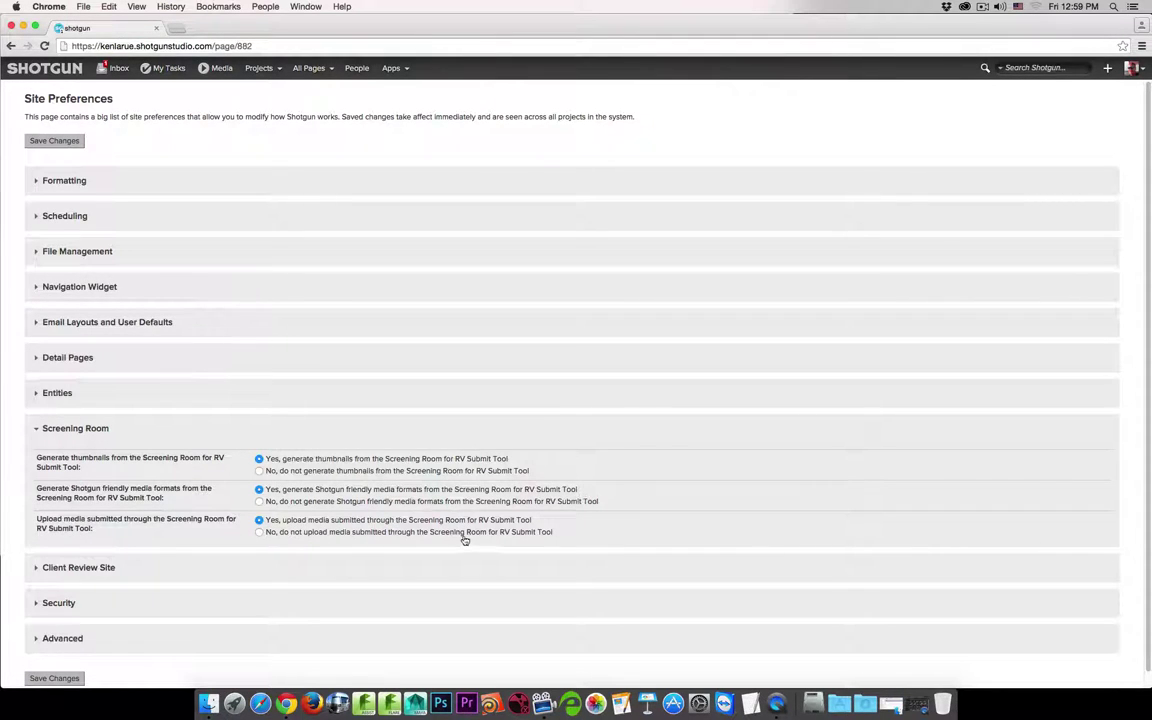
Set uploading of media submitted through the RV Submit Tool to No, switch it back to Yes and save the preferences.
click(259, 532)
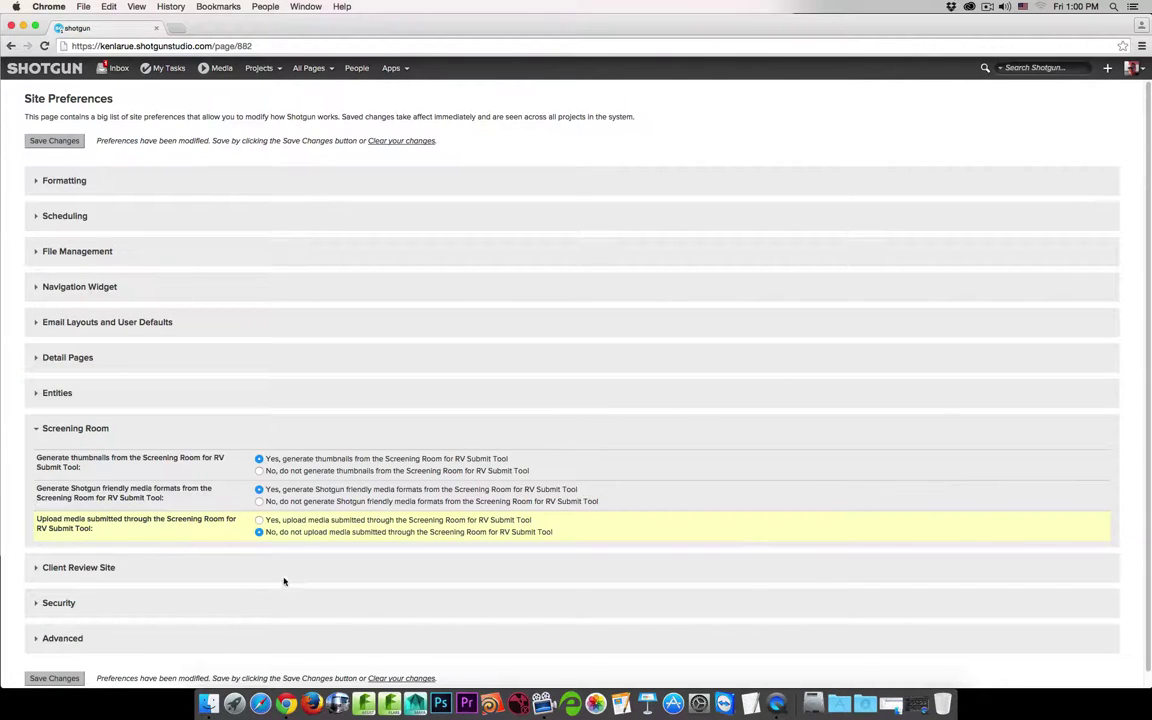
click(260, 521)
click(55, 678)
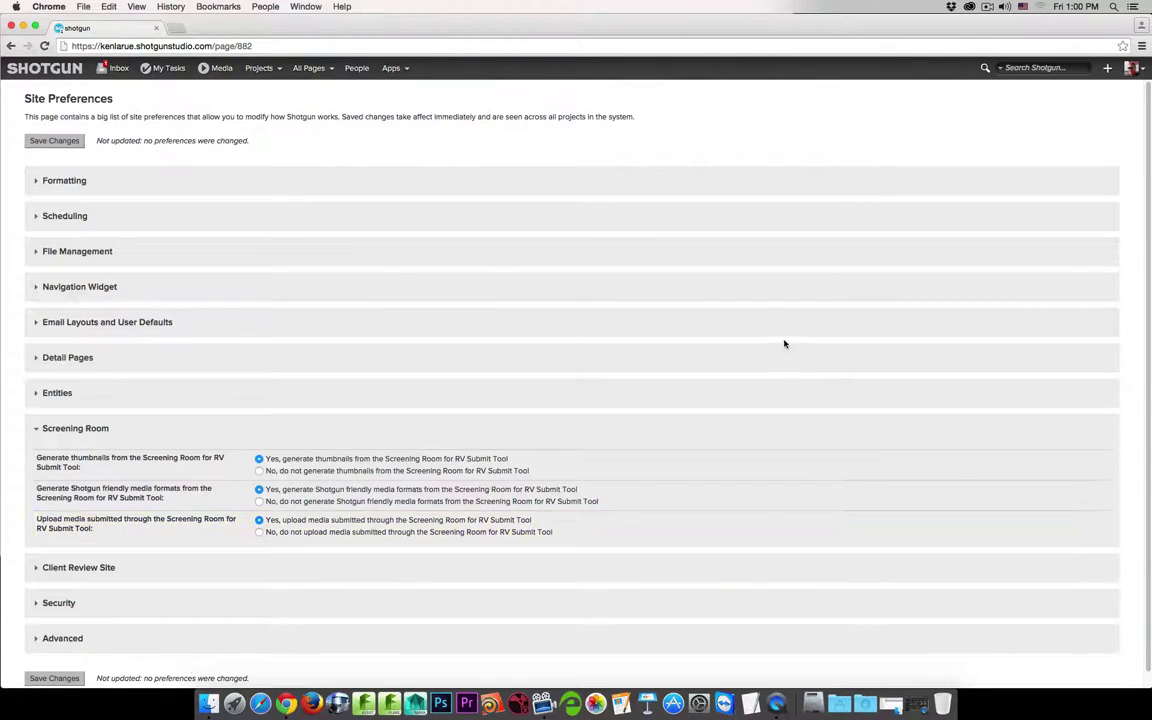
Return to the Hyperspace Madness_SF media page and filter the versions to those Playable in RV.
key(super+bracketleft)
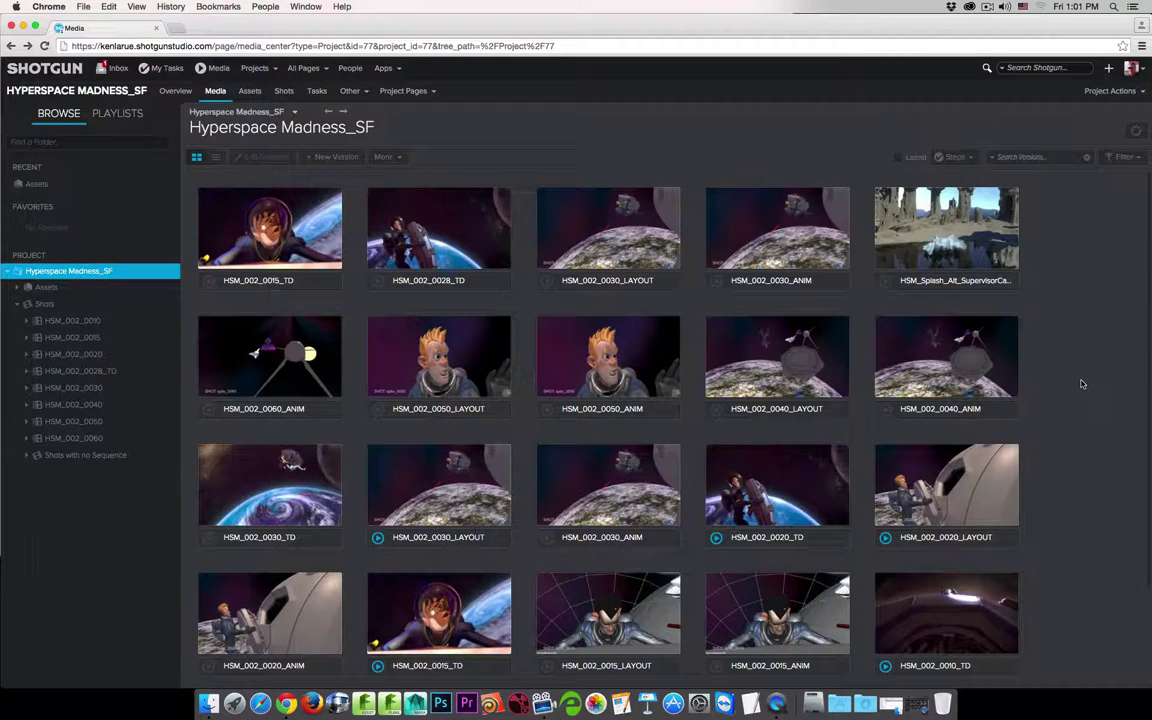
scroll(1145, 405, down, 3)
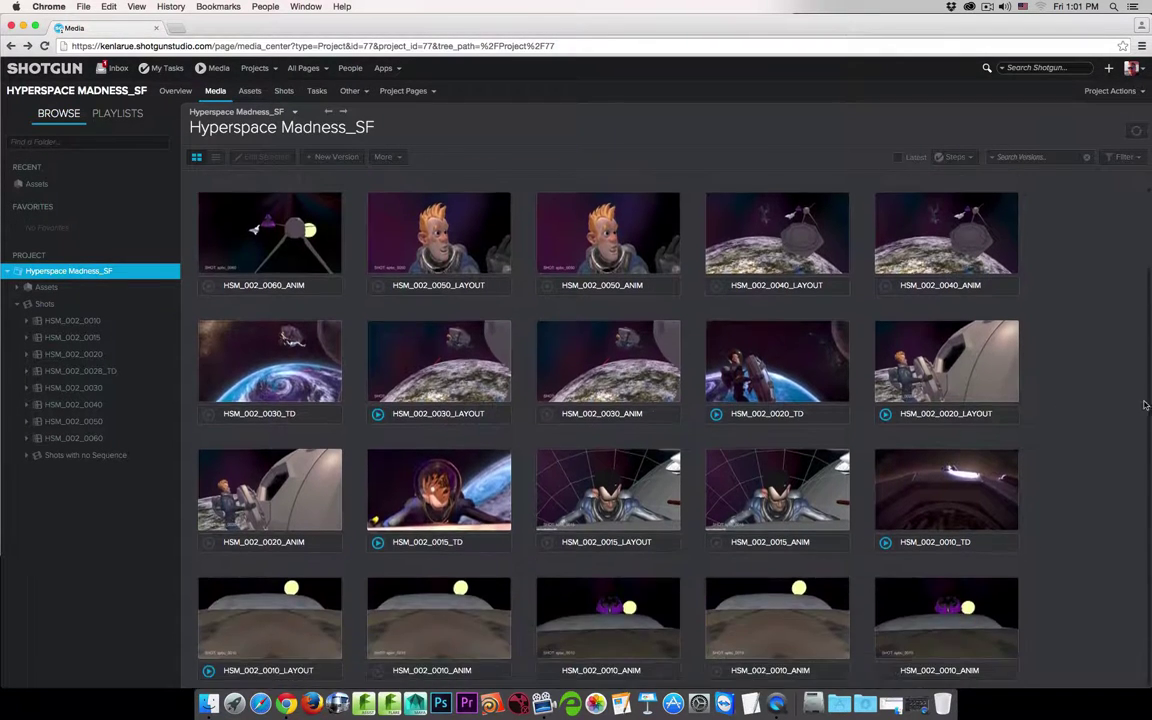
scroll(1030, 400, up, 3)
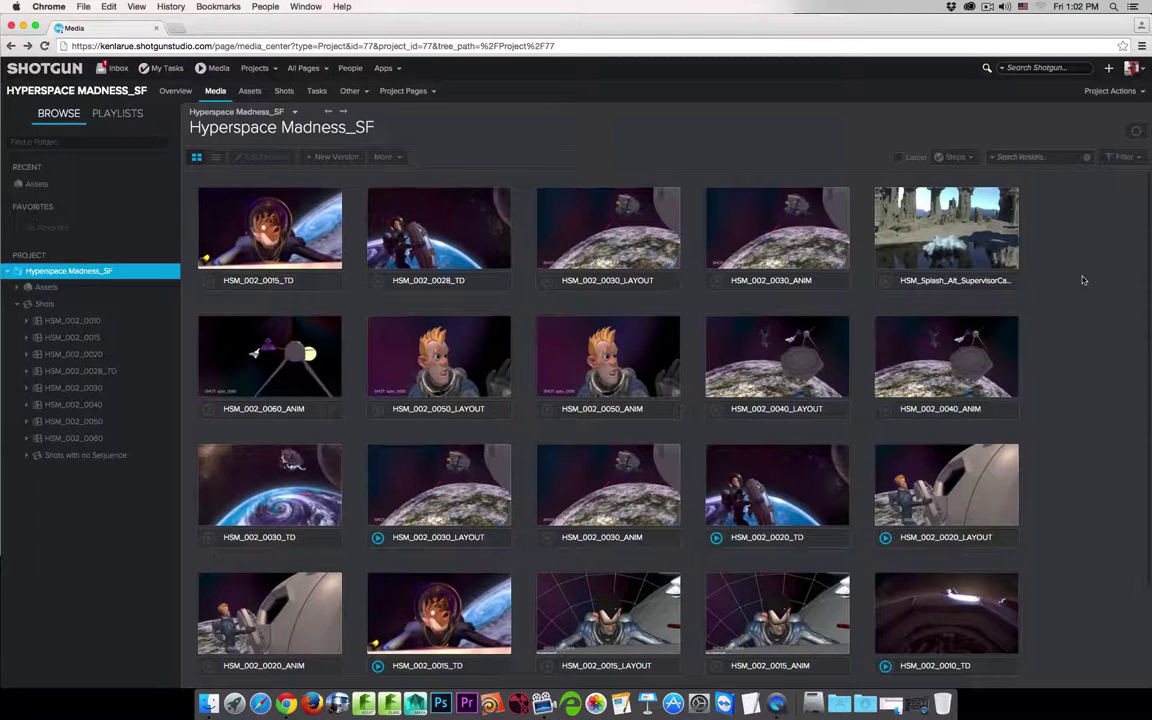
click(1125, 158)
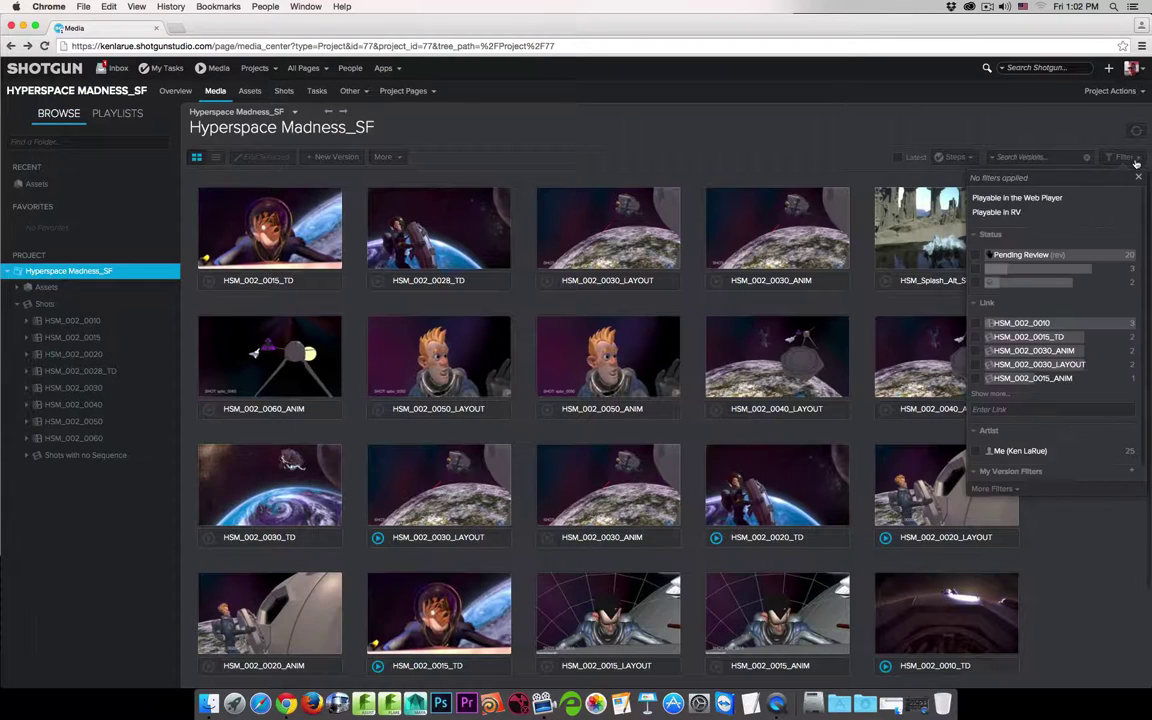
click(1011, 213)
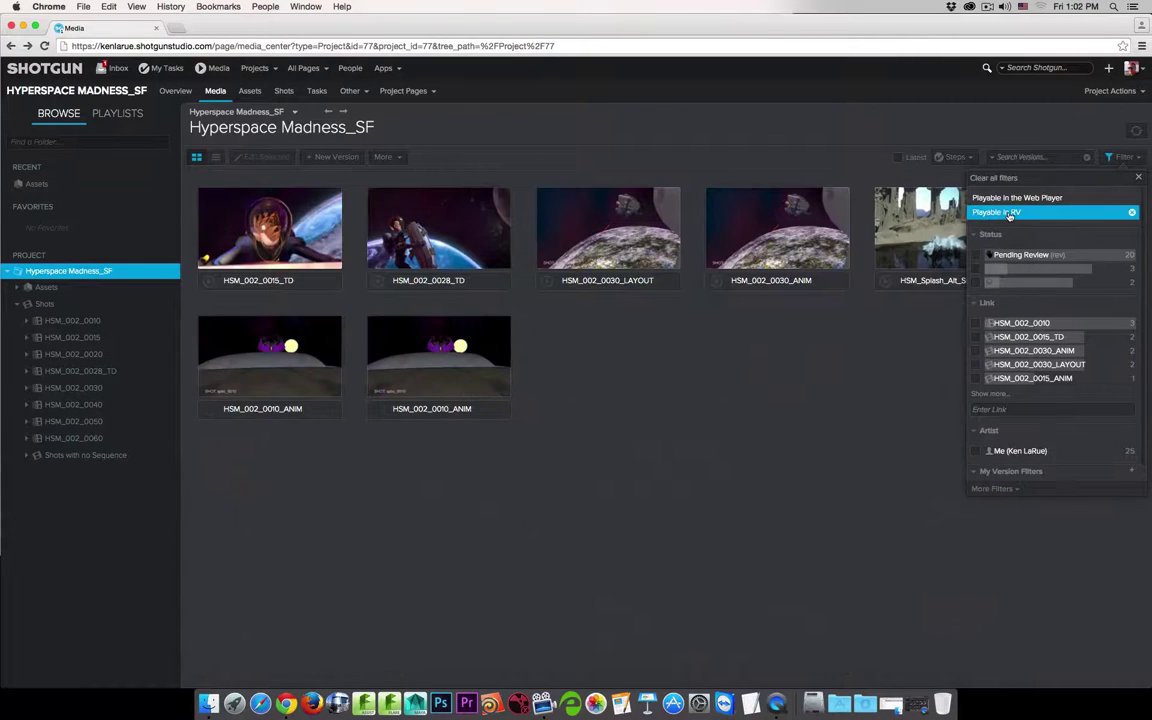
click(876, 390)
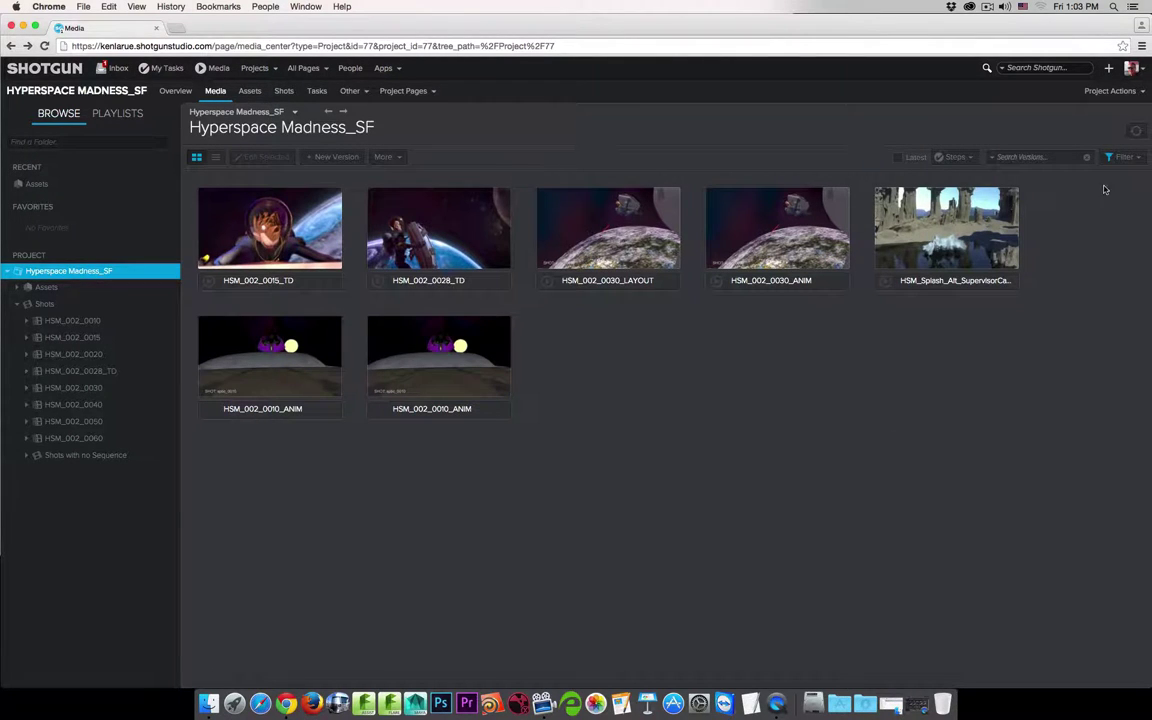
Replace the RV filter with Playable in the Web Player, look through the filtered versions and remove the filter.
click(1137, 160)
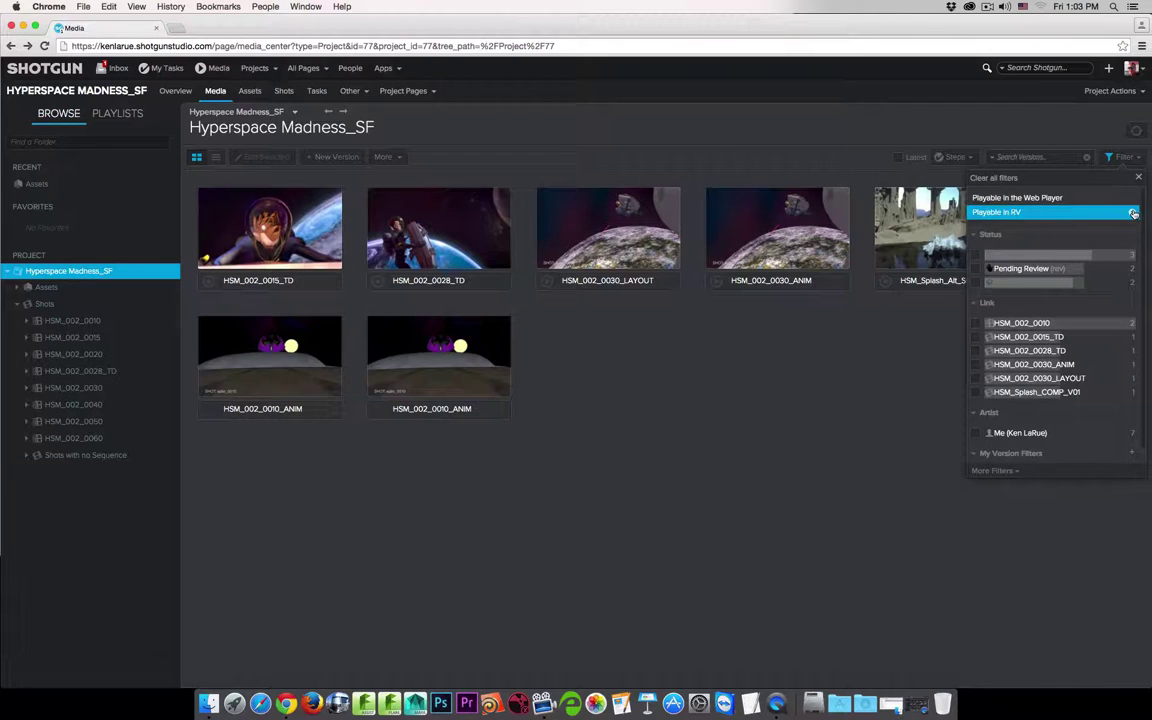
click(1000, 179)
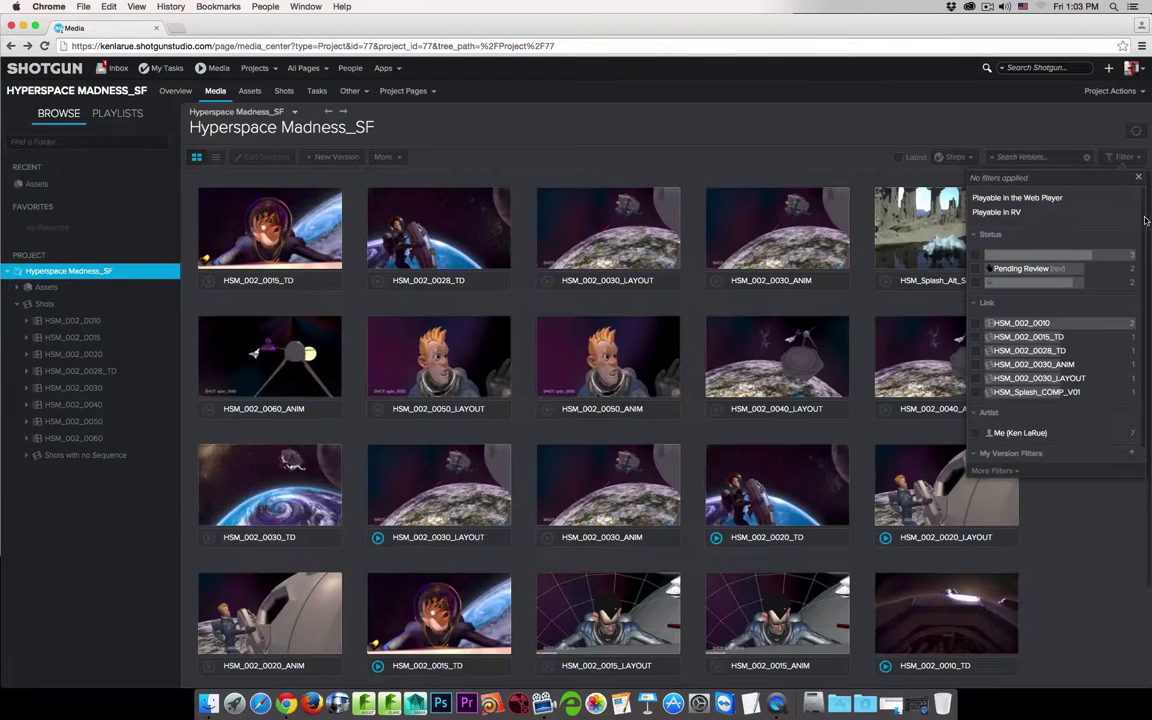
click(1022, 198)
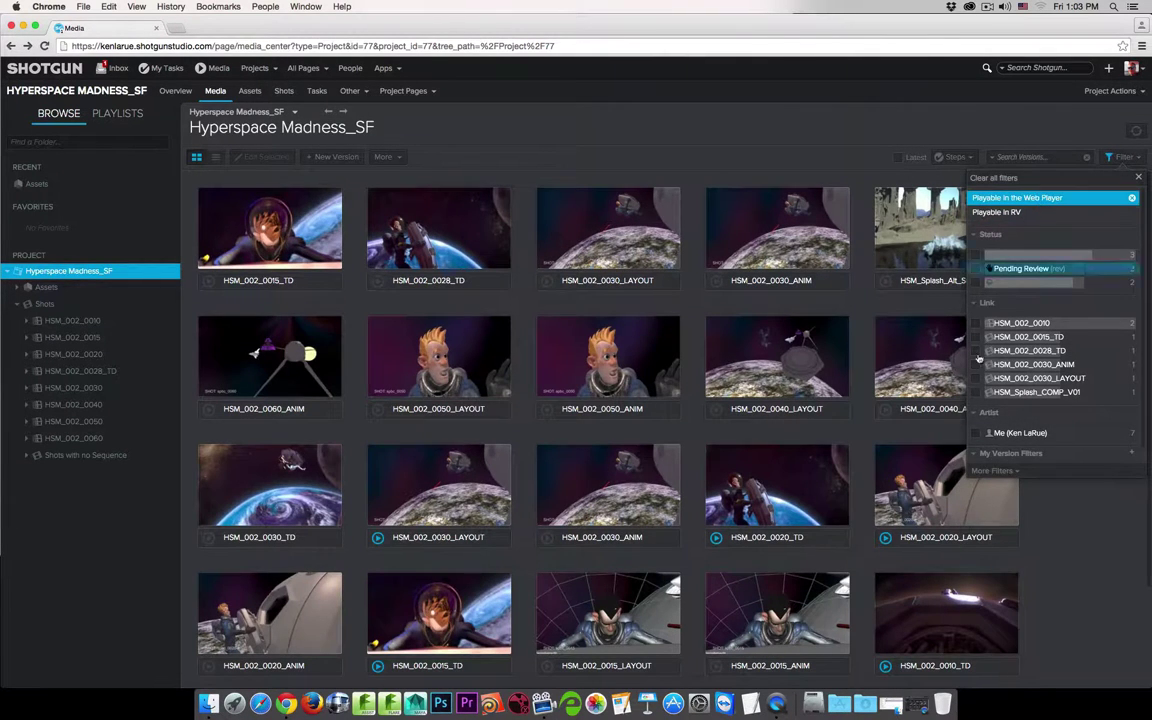
scroll(1140, 307, down, 3)
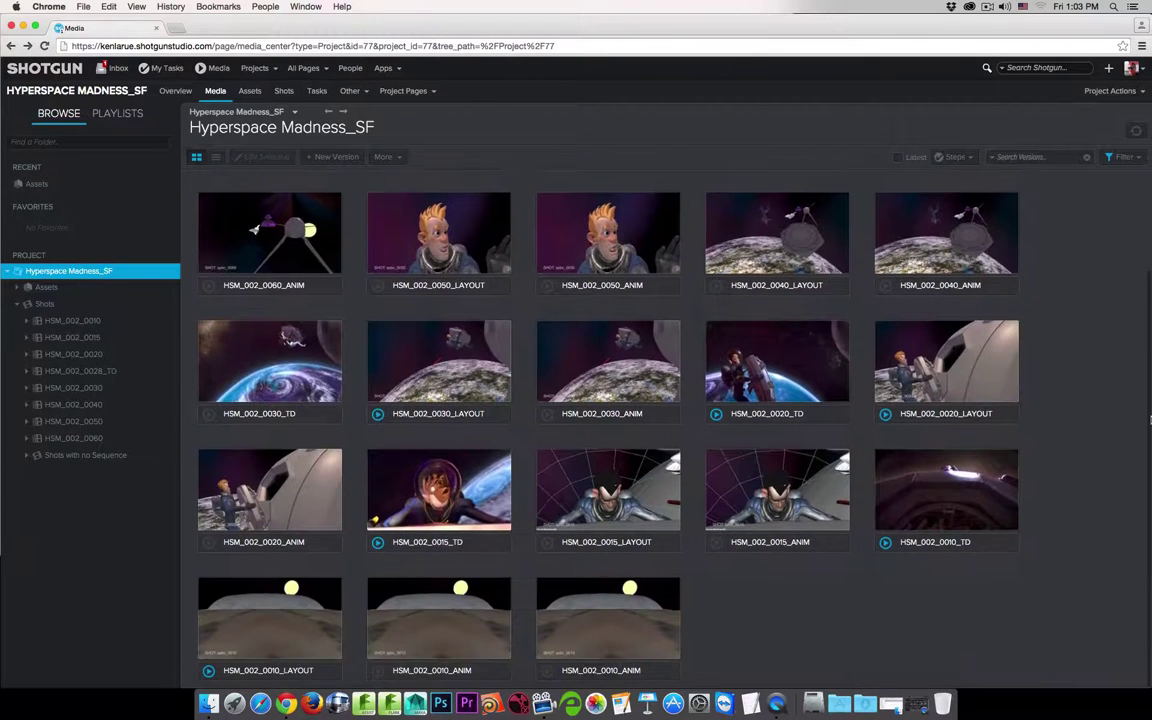
scroll(1149, 209, up, 3)
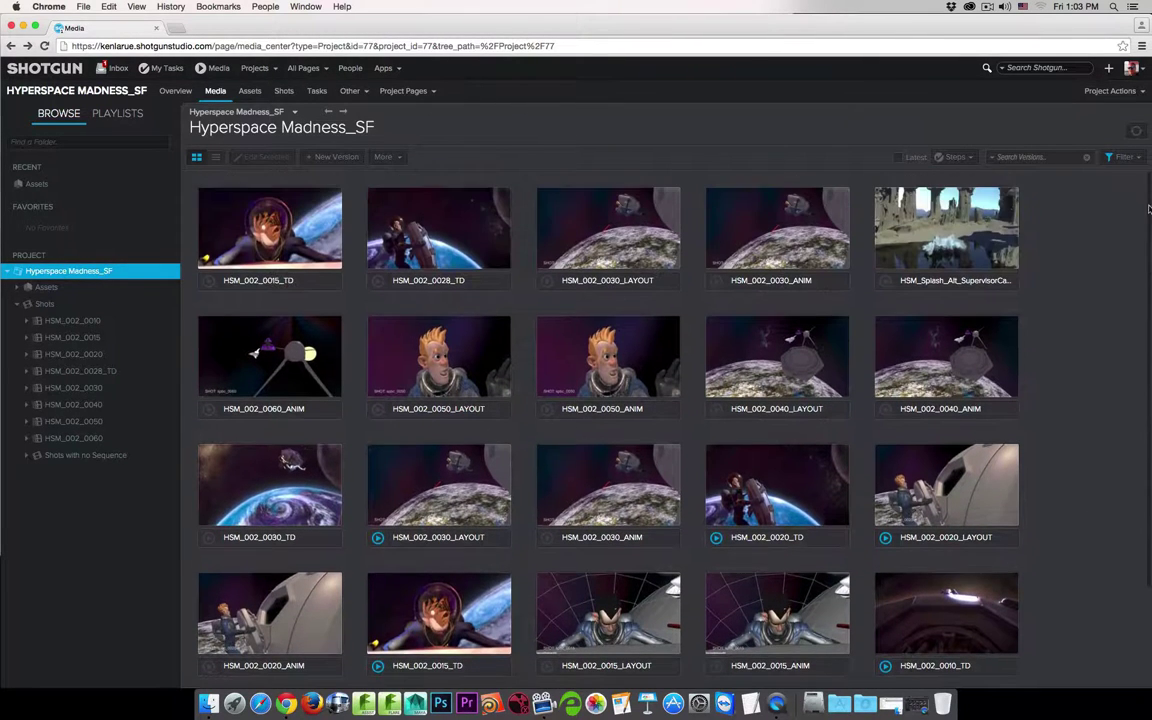
click(1127, 160)
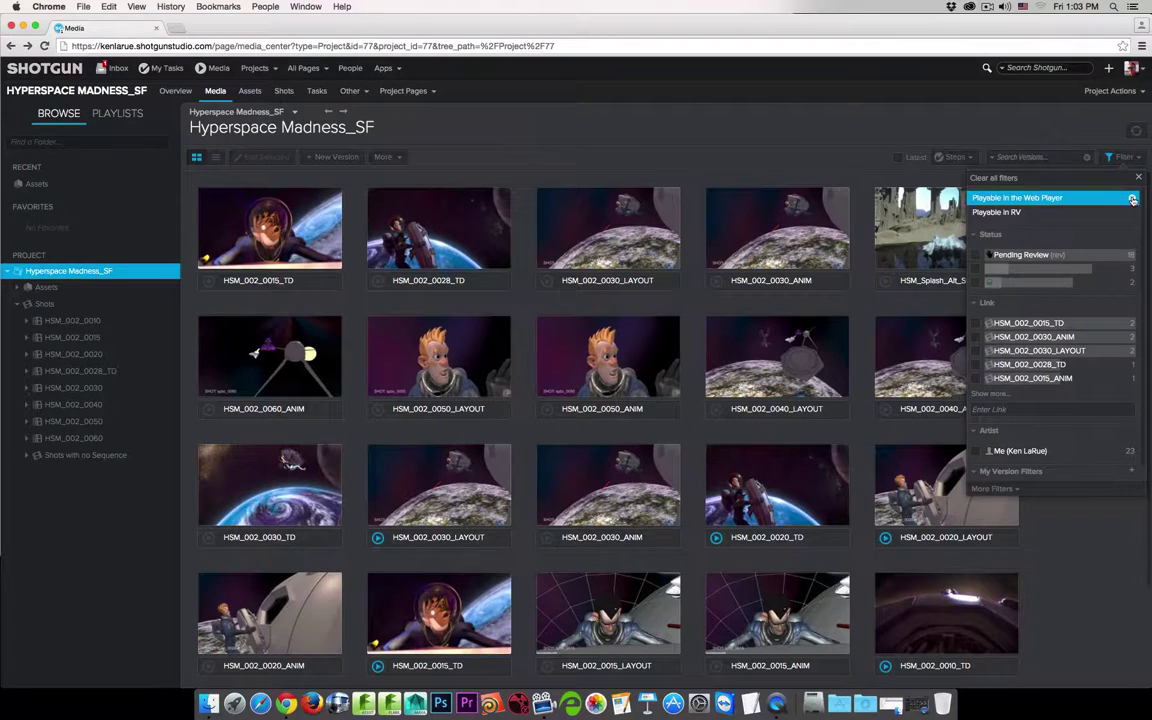
click(1132, 199)
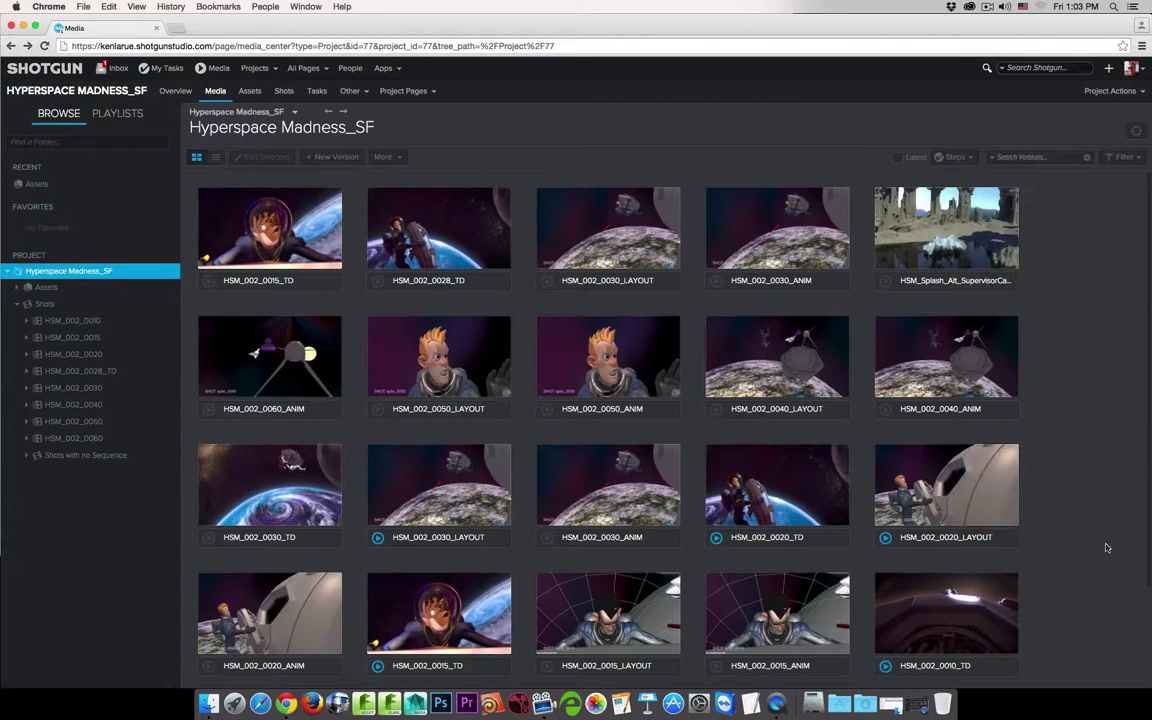